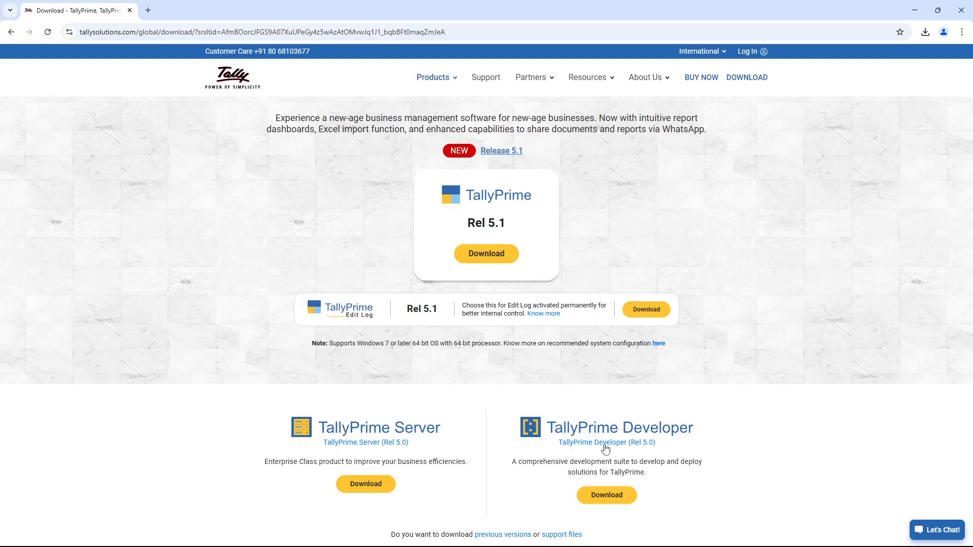
Step: Download TallyPrime Rel 5.1 and check the list of configurations in its Setup Manager, closing it when finished
click(486, 259)
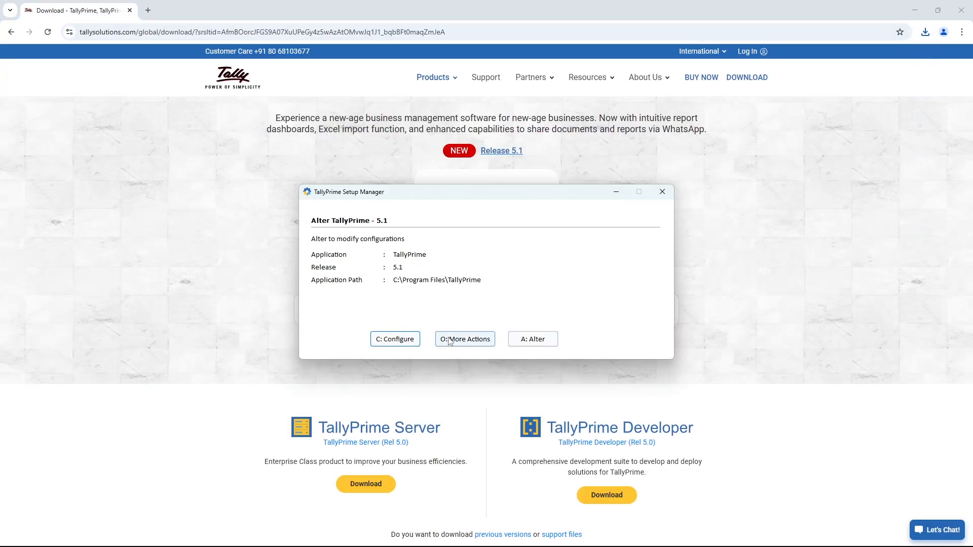
click(381, 338)
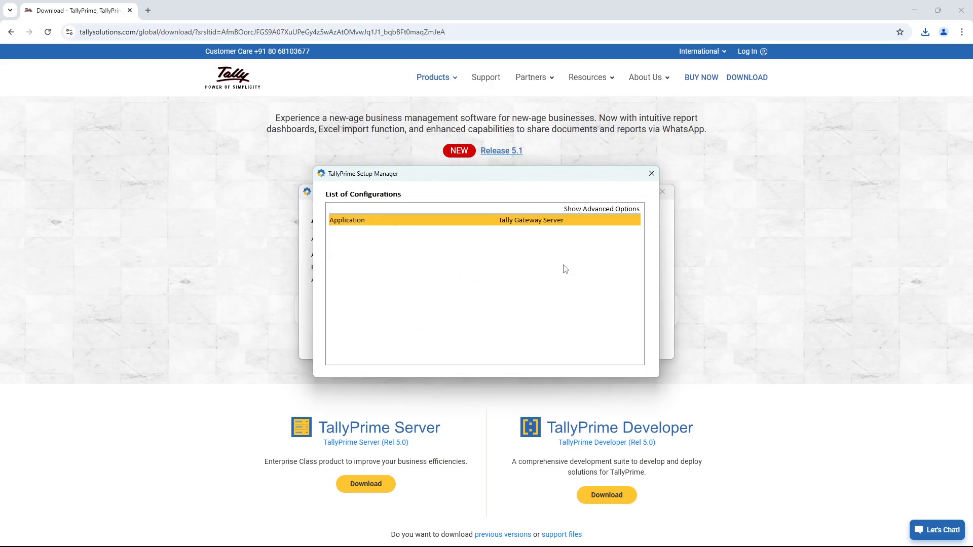
click(652, 174)
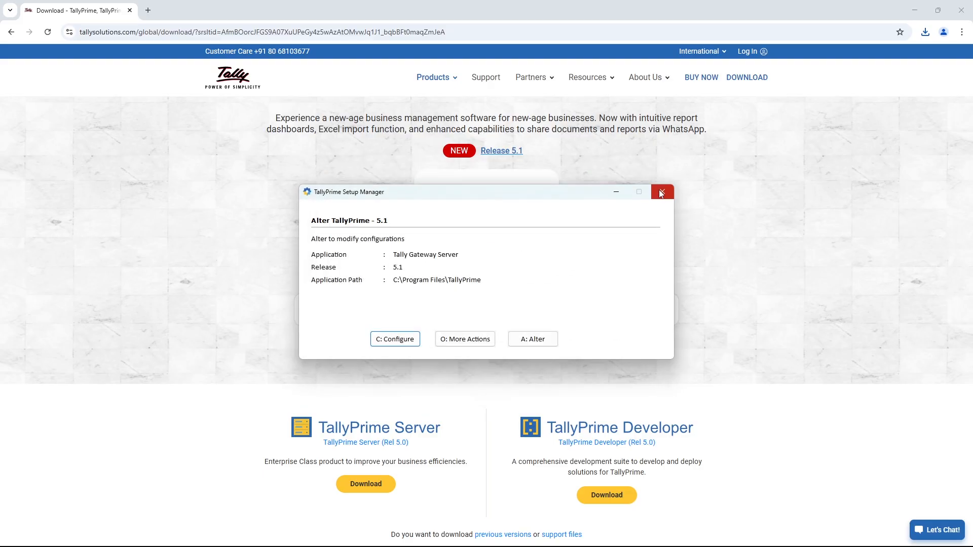
click(661, 192)
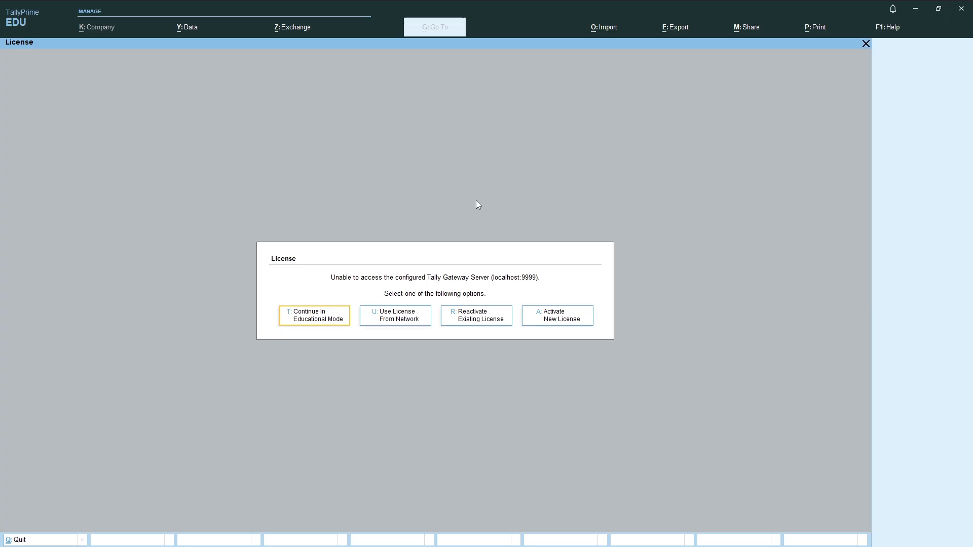
Step: Continue in Educational Mode at the TallyPrime license prompt
key(Return)
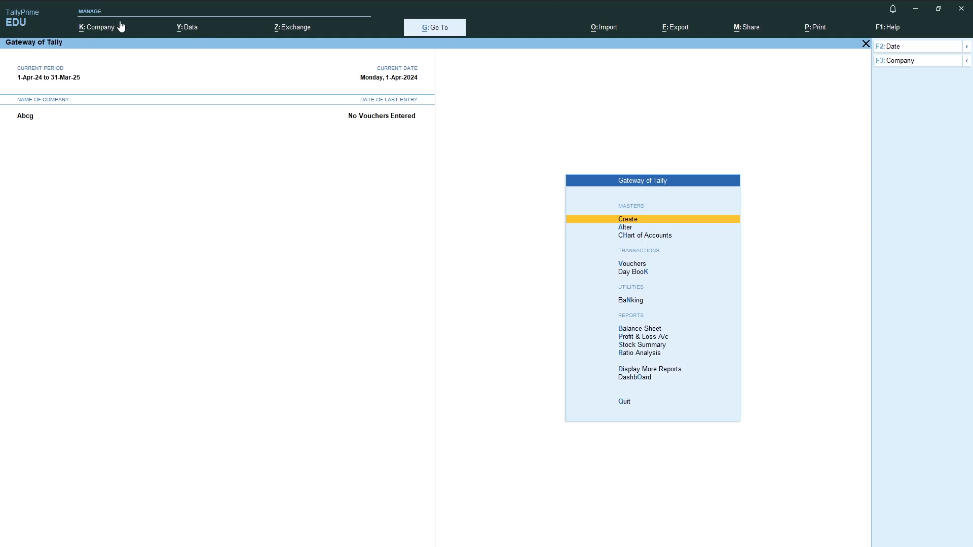
Step: Examine the commands available for Company, Data, Exchange, Import, Export, Share and Print
click(88, 28)
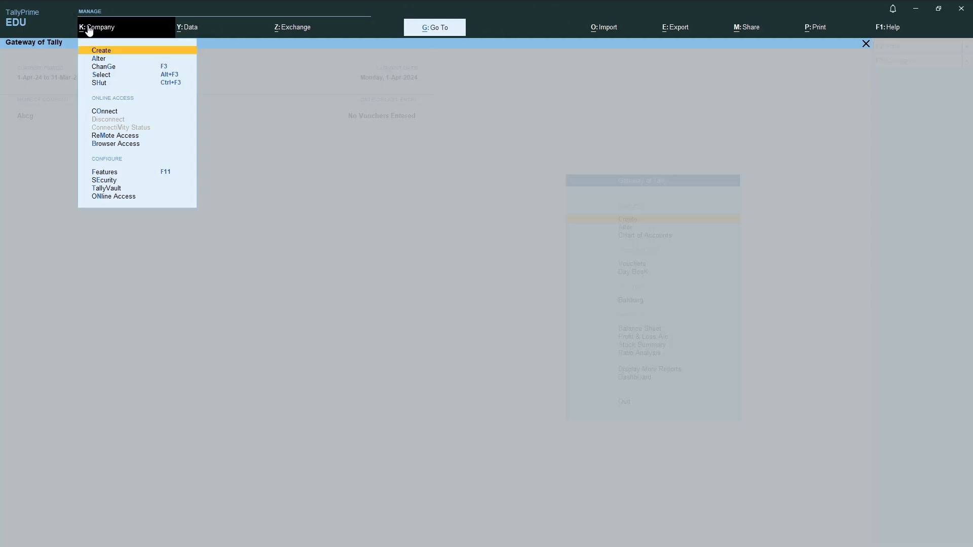
click(186, 31)
click(299, 30)
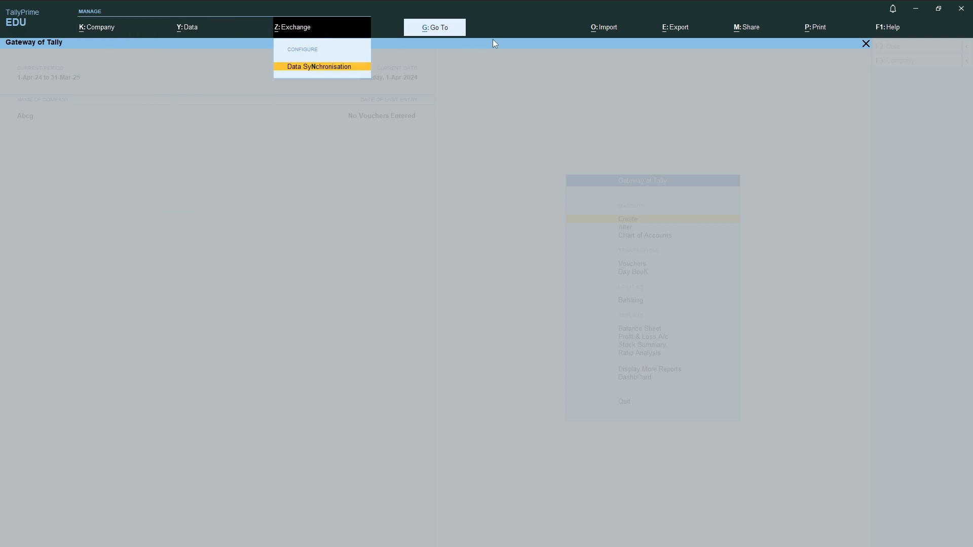
click(608, 32)
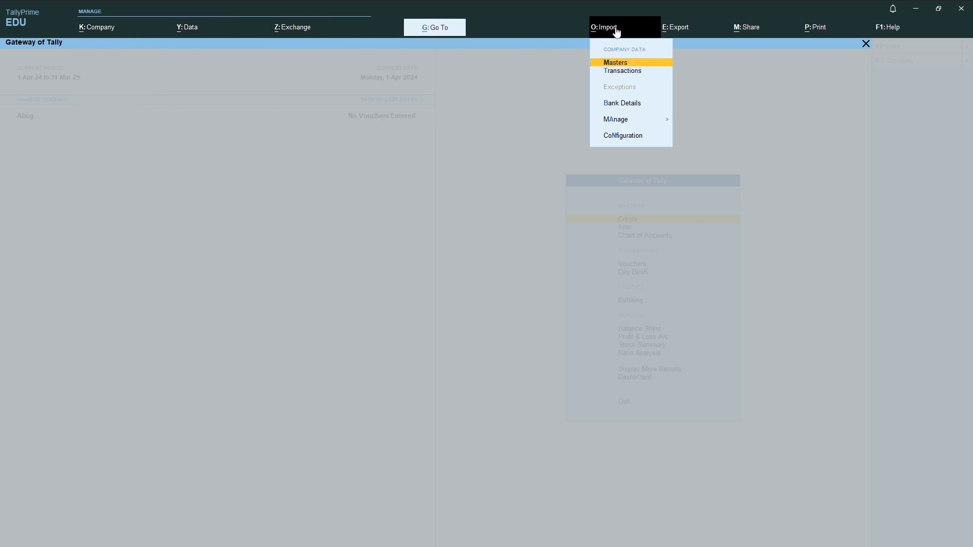
click(687, 33)
click(749, 32)
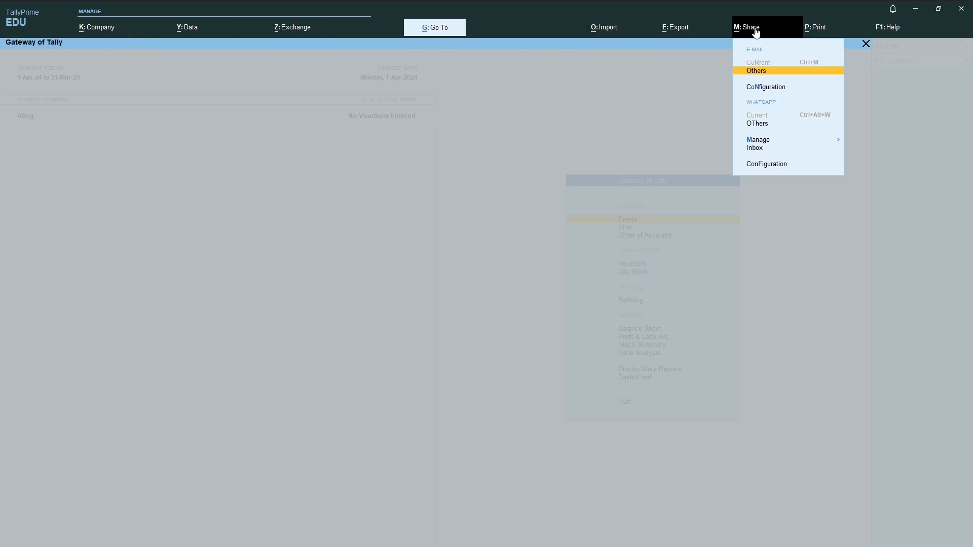
click(819, 32)
click(803, 125)
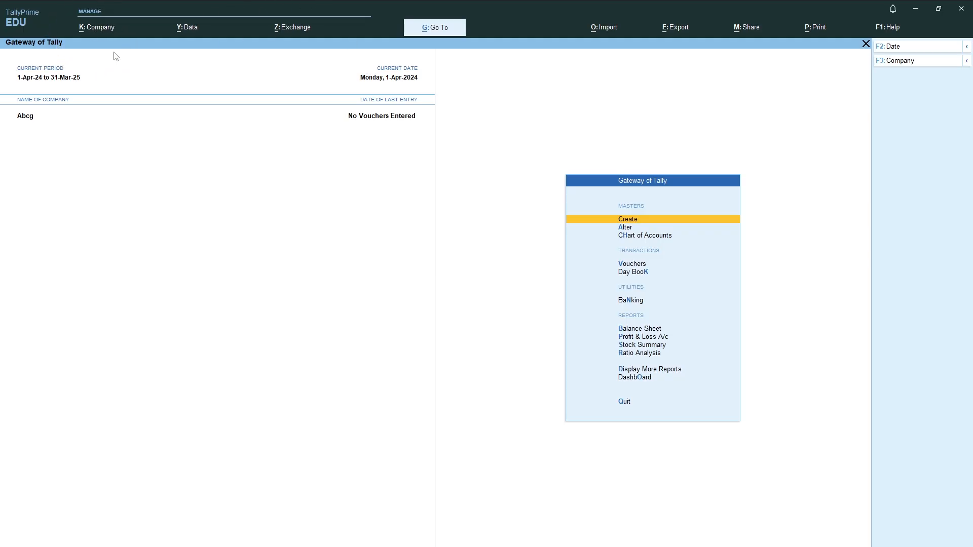
Step: Start creating a new company and browse the drives for its data path to the Desktop folder
click(91, 31)
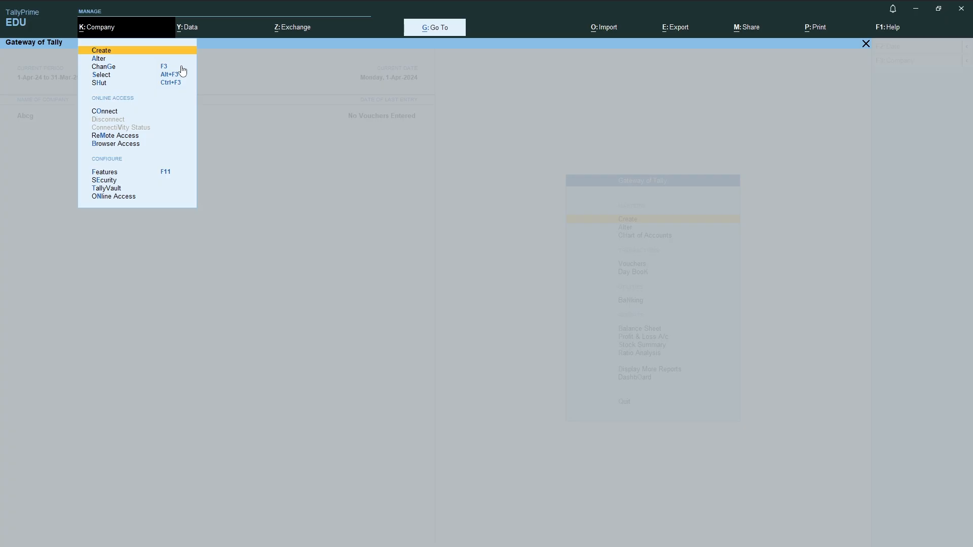
key(Return)
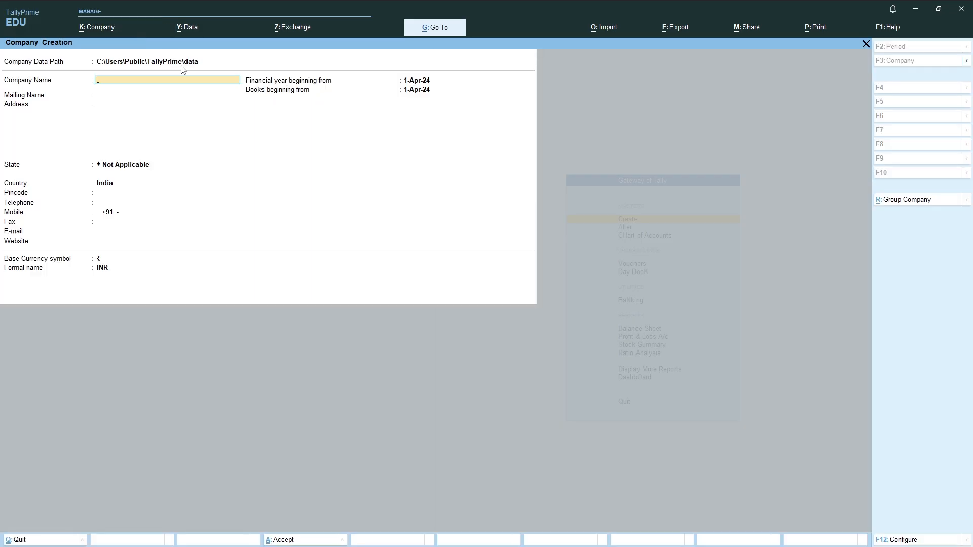
click(182, 65)
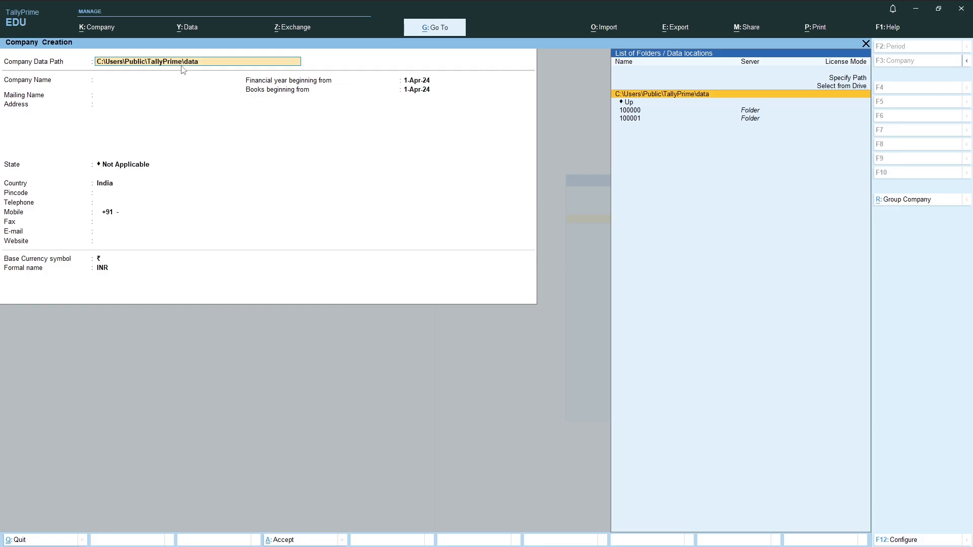
key(Up)
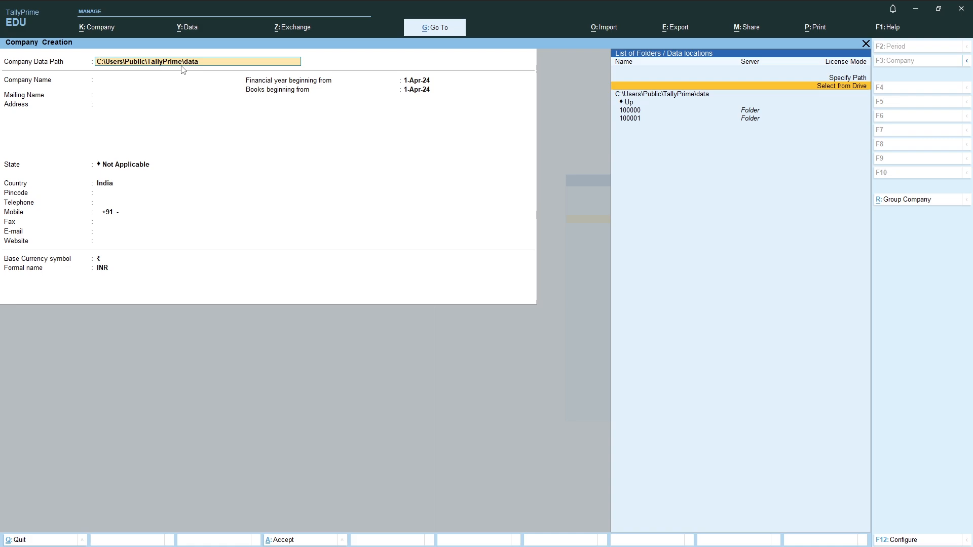
key(Return)
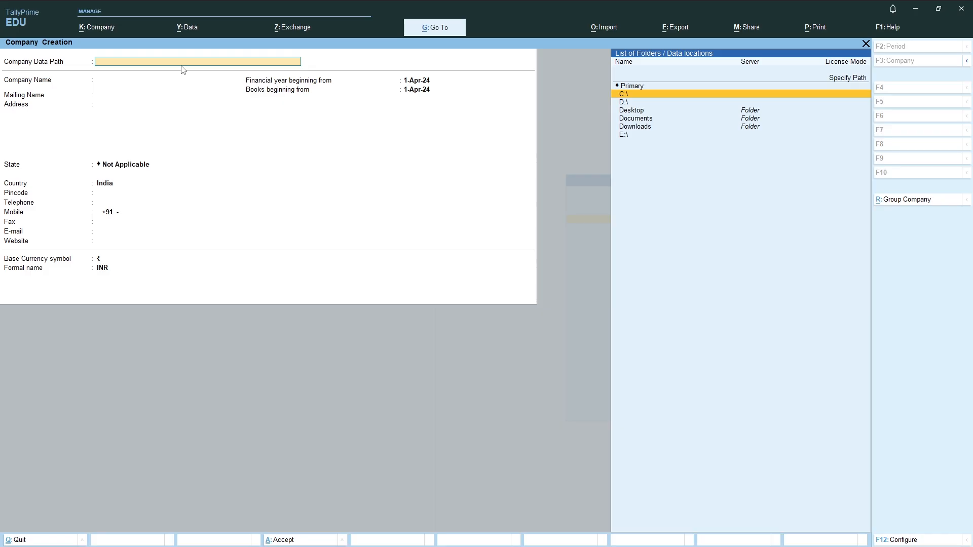
key(Down)
key(Down)
key(Down)
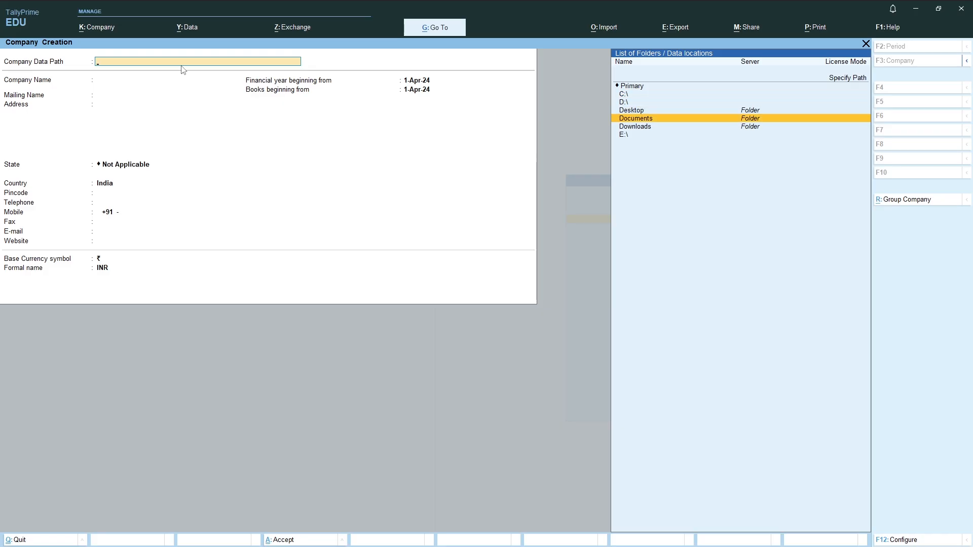
key(Down)
key(Up)
key(Up)
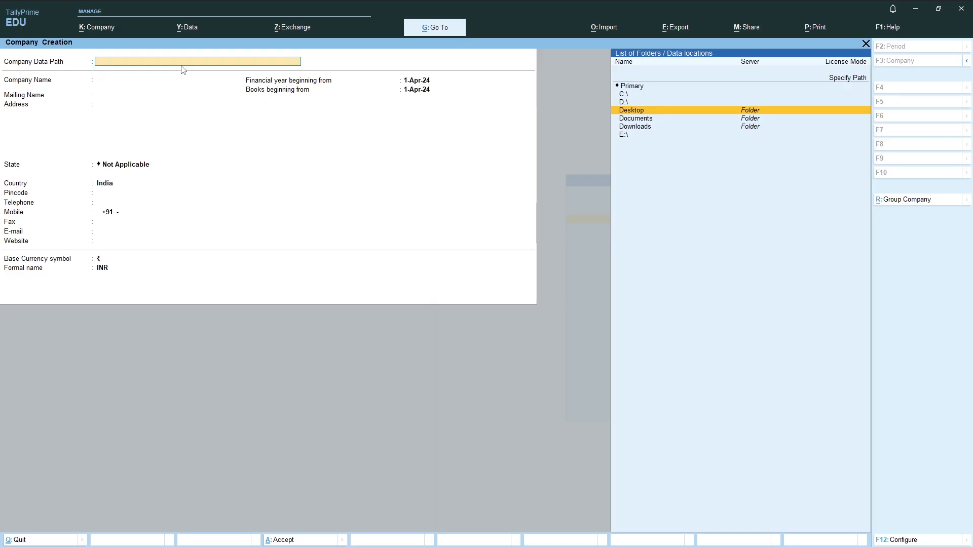
key(Return)
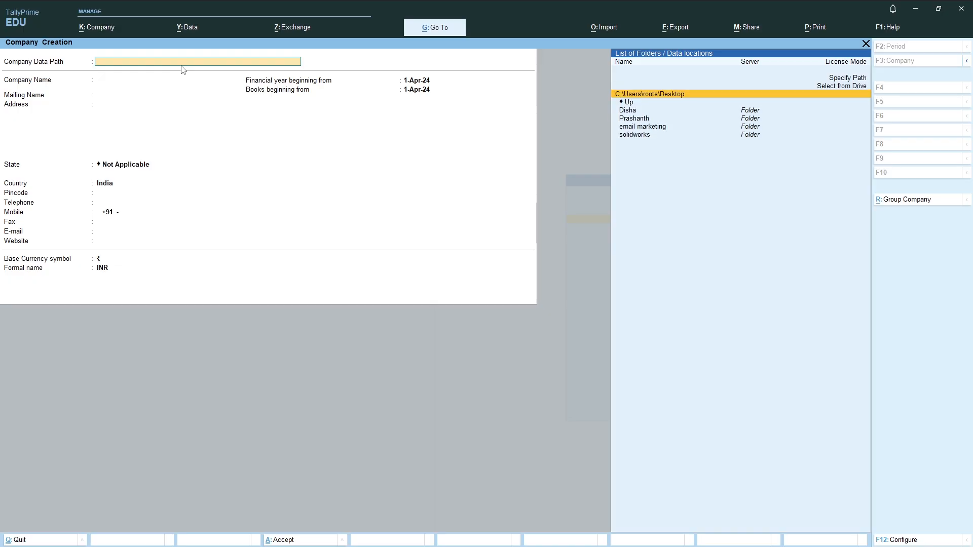
Step: Set the company data path to the first subfolder listed on the Desktop
key(Down)
key(Down)
key(Down)
key(Down)
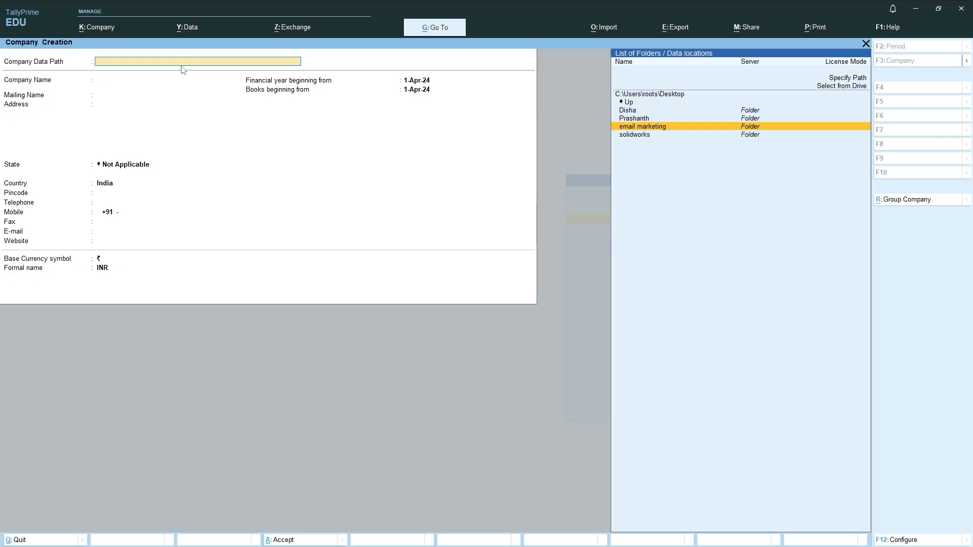
key(Up)
key(Up)
key(Up)
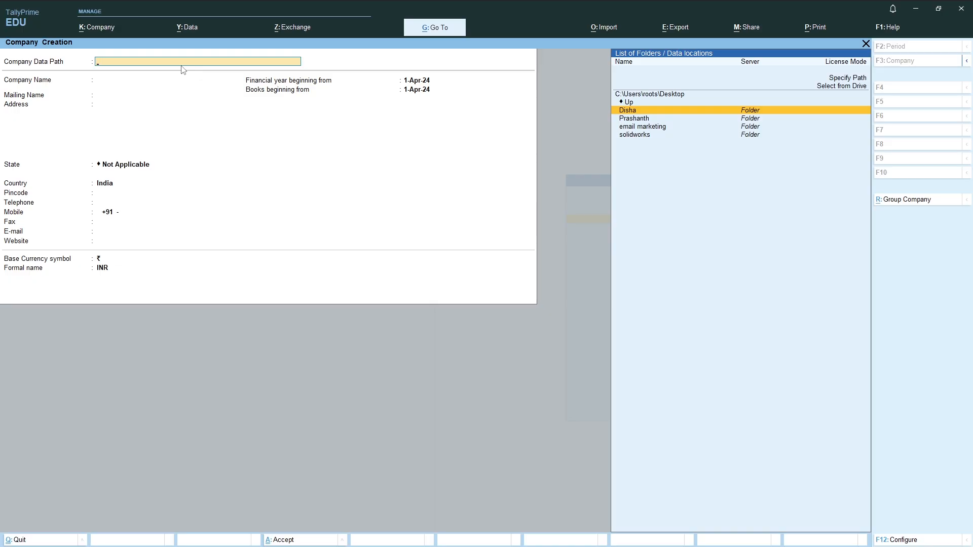
key(Down)
key(Up)
key(Return)
key(Return)
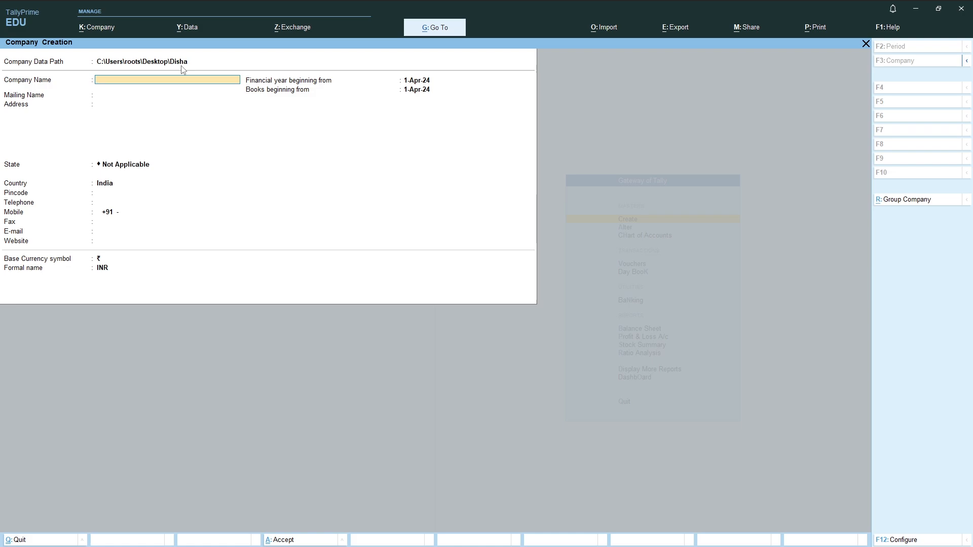
Step: Name the company "Abc Pvt Ld" and keep the same text as its mailing name
text(Abc Pvt Ld)
key(Return)
key(Return)
Step: Enter Bangalore as the company's address and set the state to Karnataka
text(Ba)
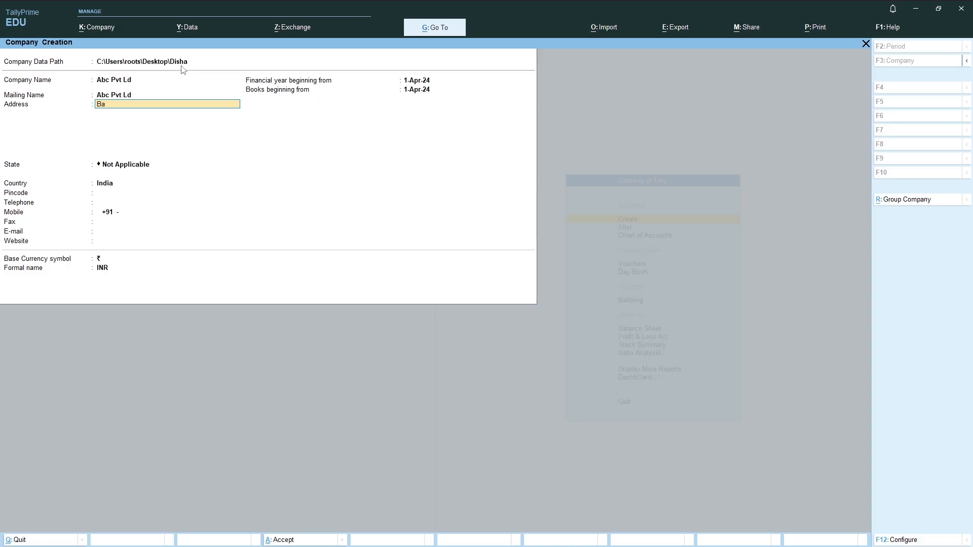
text(ngalore)
key(Return)
key(Return)
text(Kar)
key(Return)
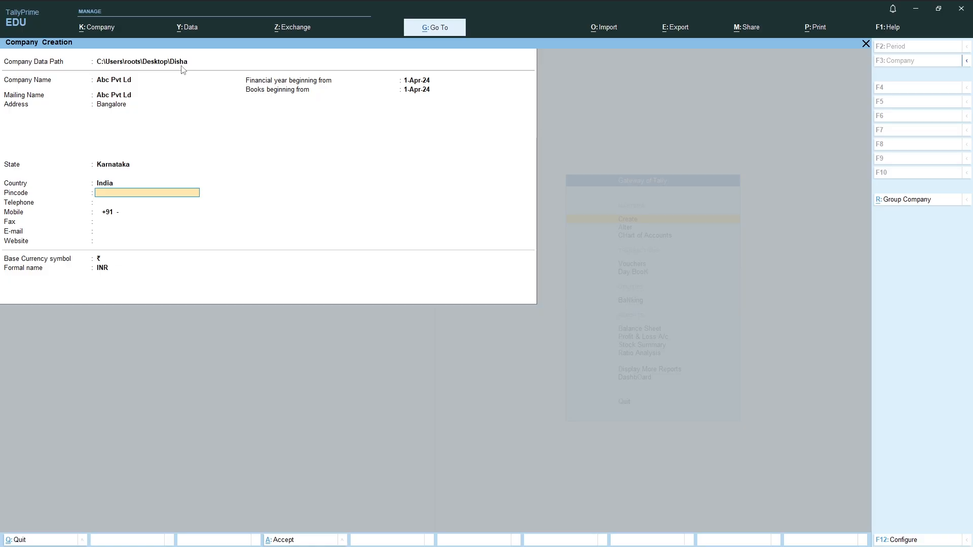
Step: Leave the company's pincode, telephone, mobile, fax, e-mail and website blank
key(Return)
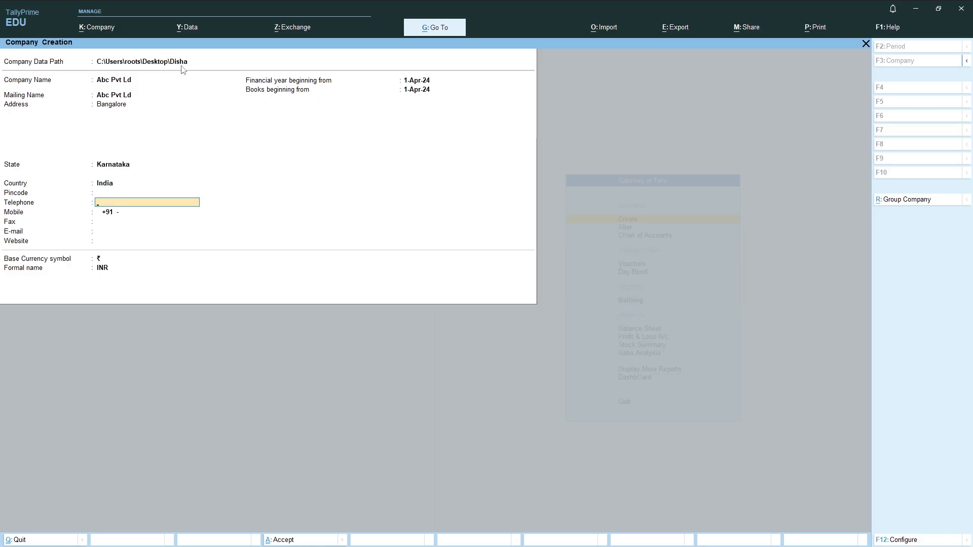
key(Return)
key(Return)
key(Return)
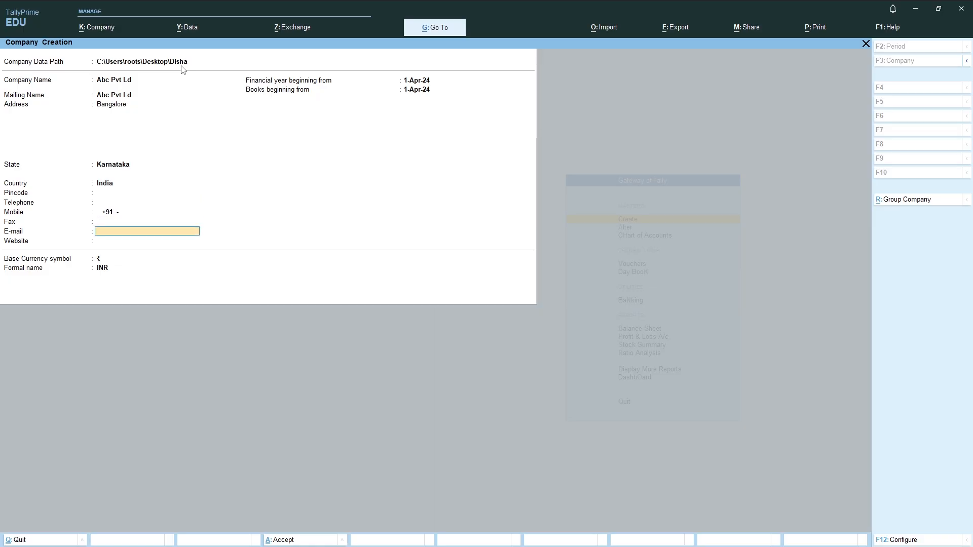
key(Return)
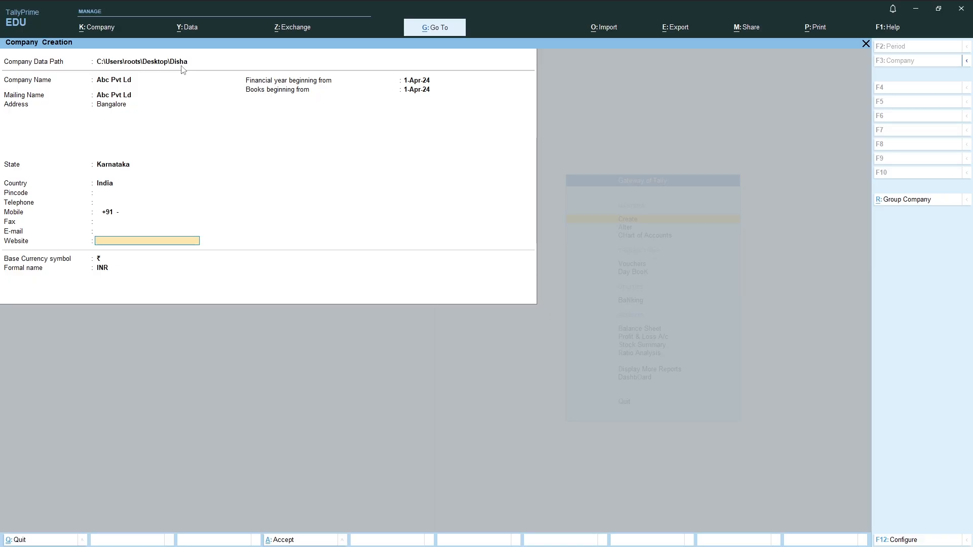
key(Return)
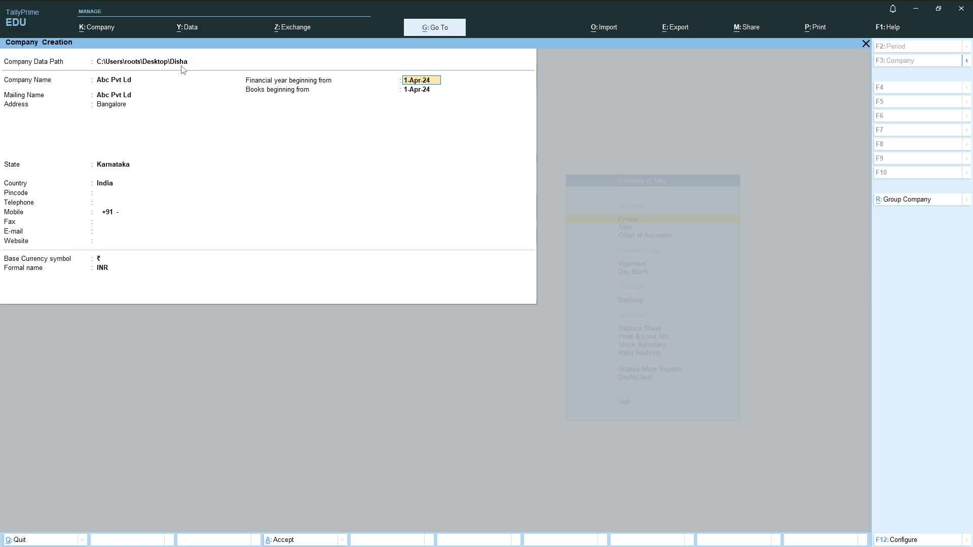
Step: Keep 1-Apr-24 for the financial year and books start with INR as currency, and accept the company creation
key(Return)
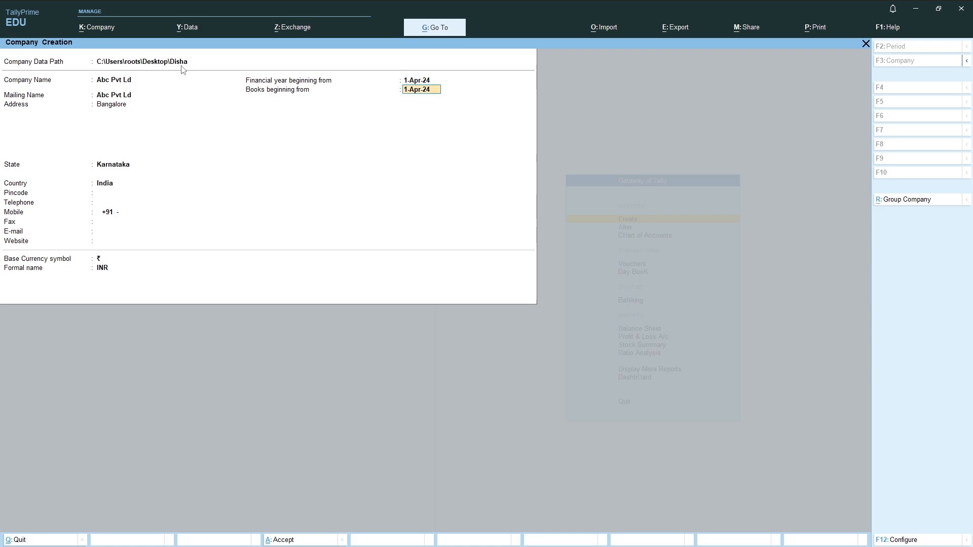
key(Return)
key(Return)
key(Return)
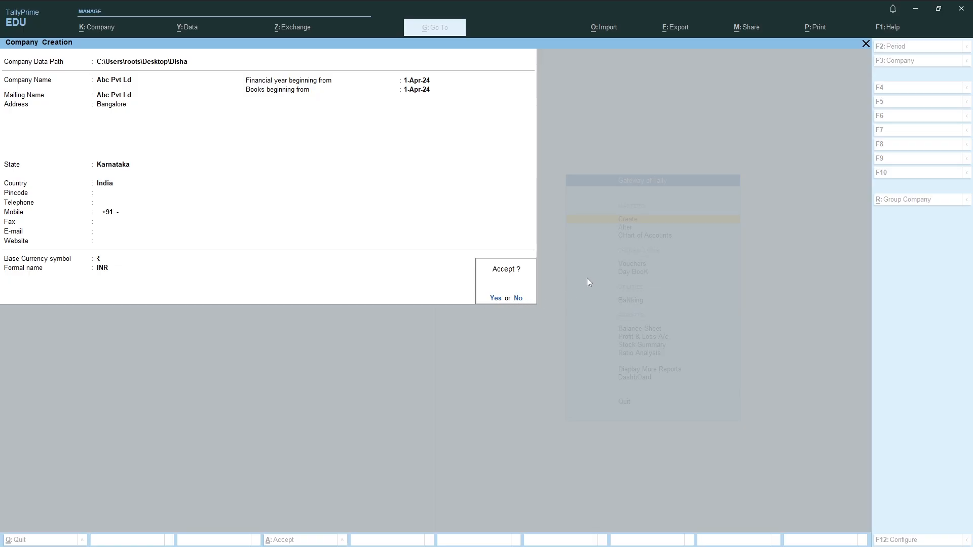
key(Return)
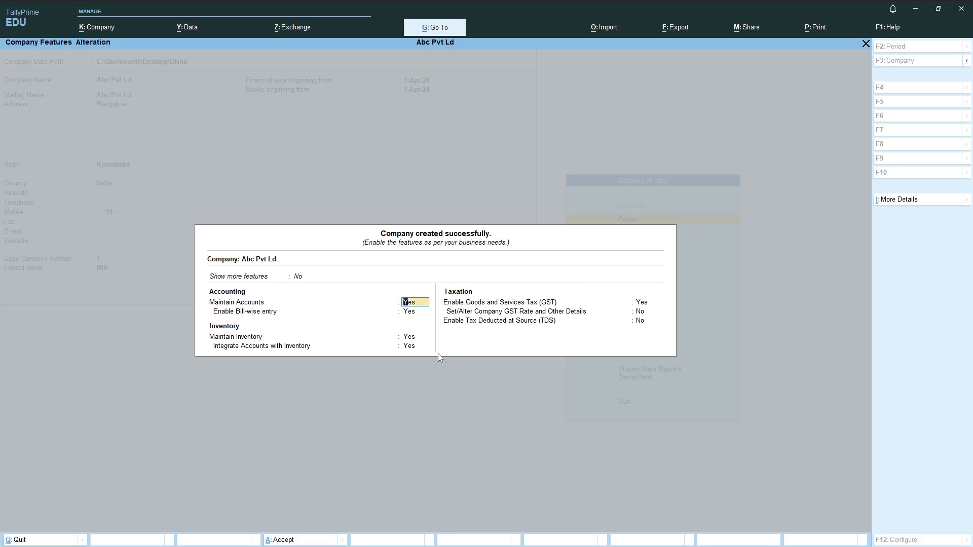
Step: Set both Show more features and Show all features to Yes for the new company
click(299, 283)
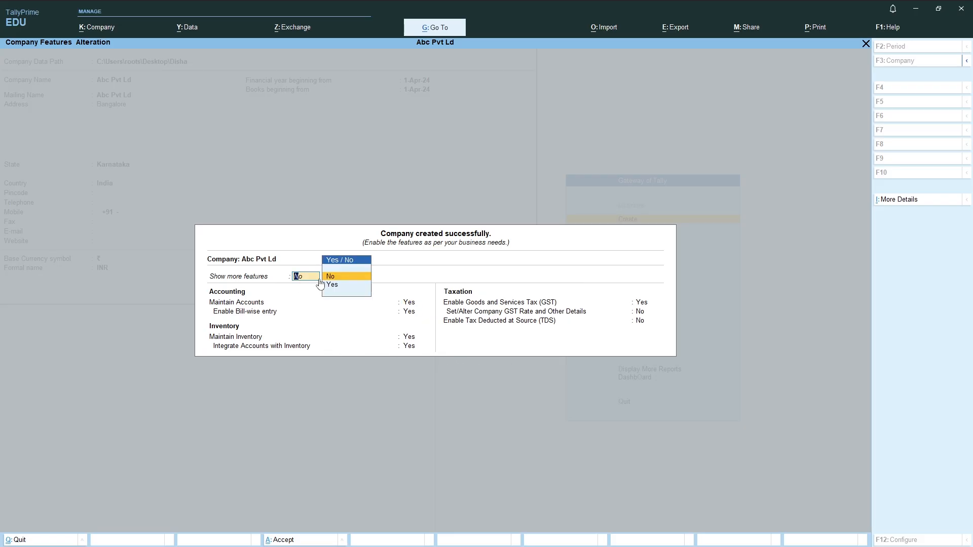
click(321, 283)
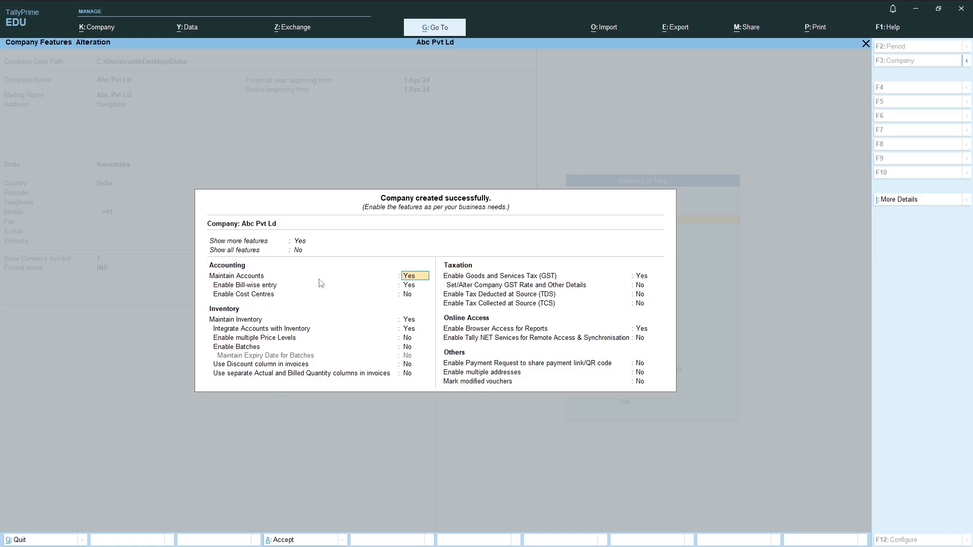
click(299, 250)
text(ye)
key(Return)
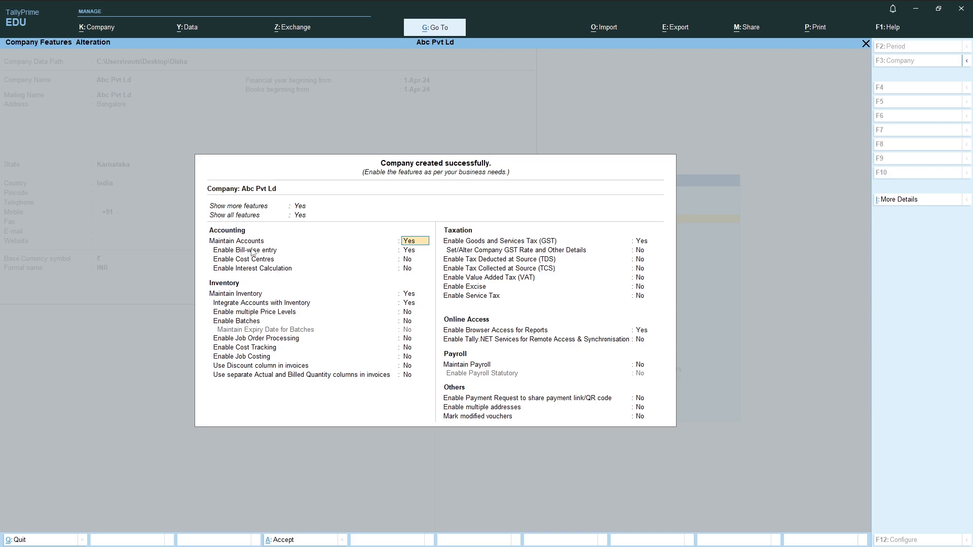
Step: Enable Interest Calculation in the company's accounting features, keeping the other accounting options as they are
key(Return)
key(Return)
key(Return)
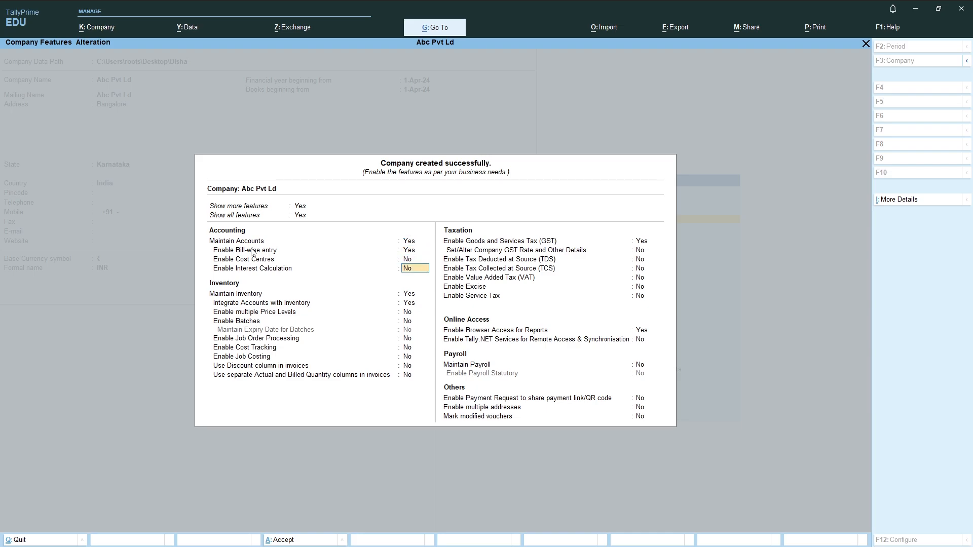
key(Up)
key(Down)
text(y)
key(Return)
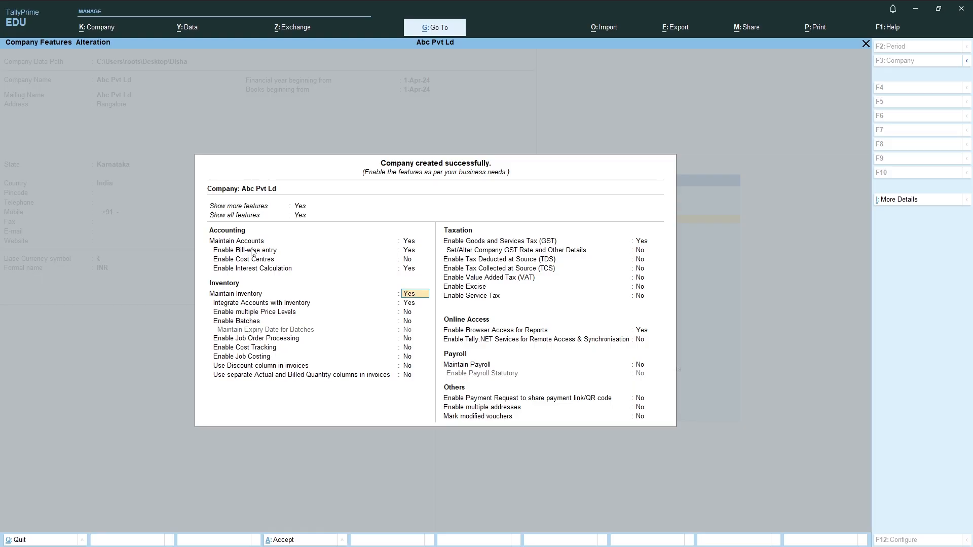
Step: Set Maintain Inventory to No for Abc Pvt Ld
key(Up)
key(Return)
key(Return)
key(Up)
key(n)
key(Return)
key(Return)
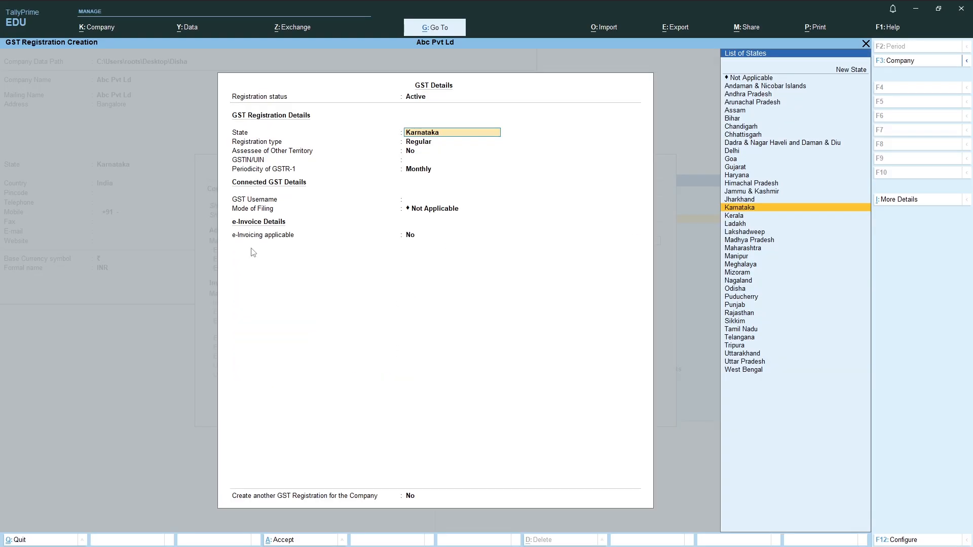
key(BackSpace)
key(Escape)
key(y)
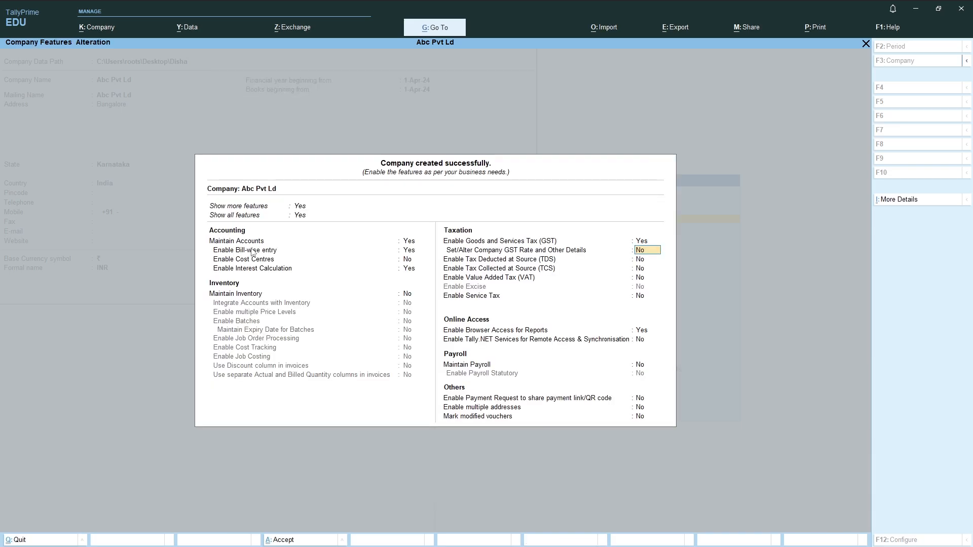
Step: Set Enable Goods and Services Tax (GST) to No and keep TDS and TCS disabled for Abc Pvt Ld
key(Up)
text(no)
key(Return)
key(Return)
key(Return)
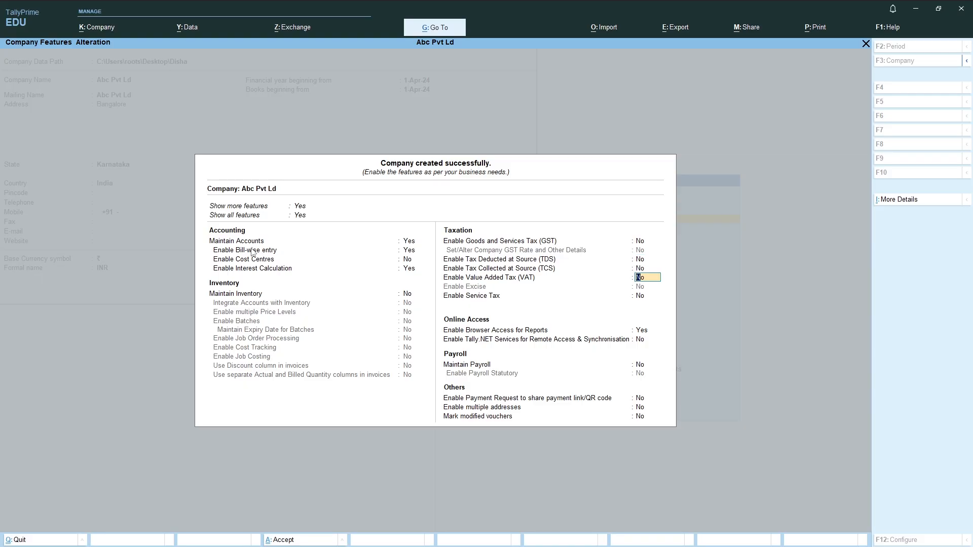
Step: Keep the remaining taxation, online access, payroll and other options unchanged and accept Abc Pvt Ld's features
key(Return)
key(Return)
key(Return)
key(Return)
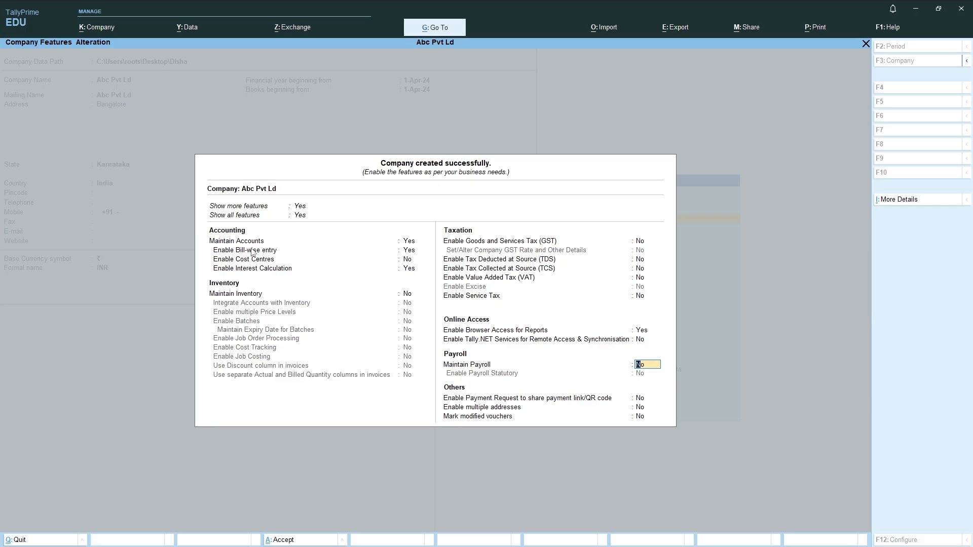
key(Return)
key(Return)
key(Return)
key(Return)
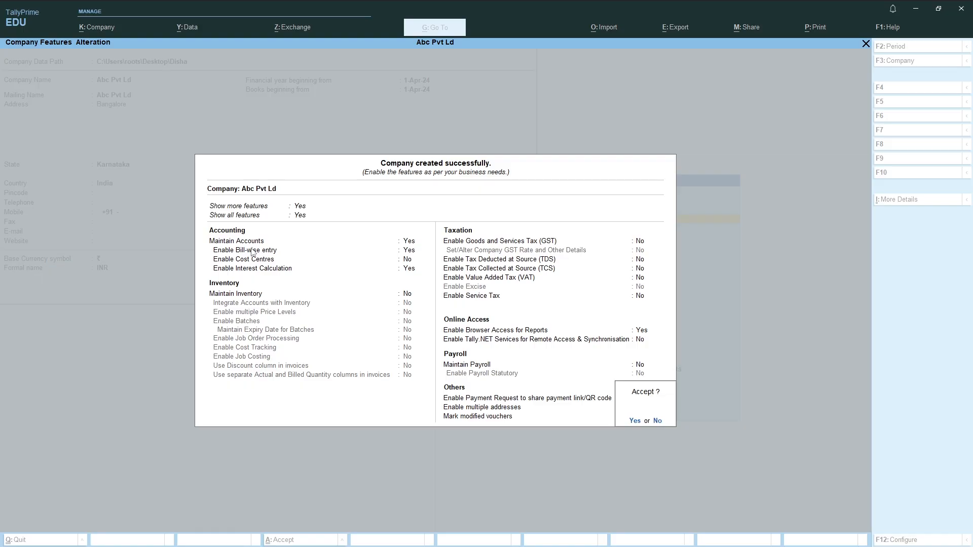
key(Return)
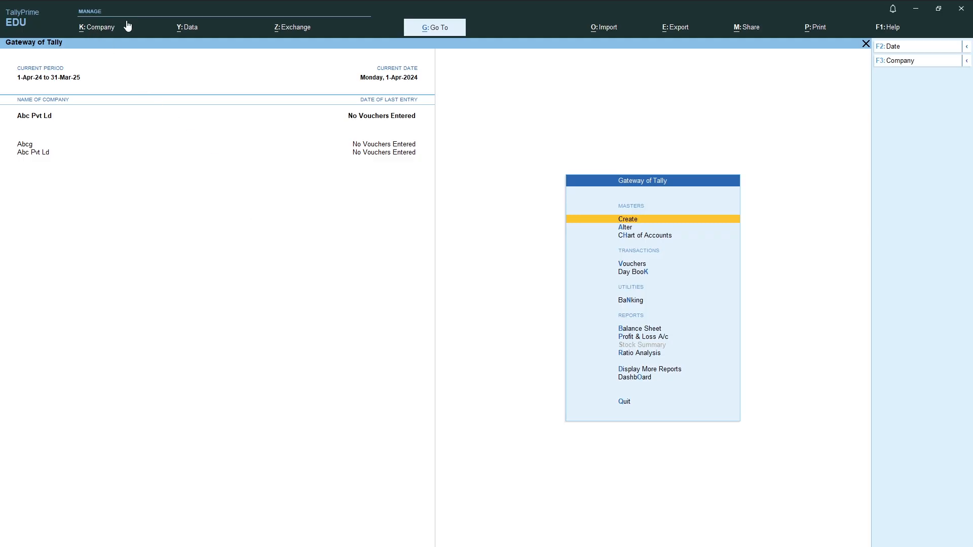
Step: Start creating another company with Zyk Gruops of Companies as both company name and mailing name
click(152, 38)
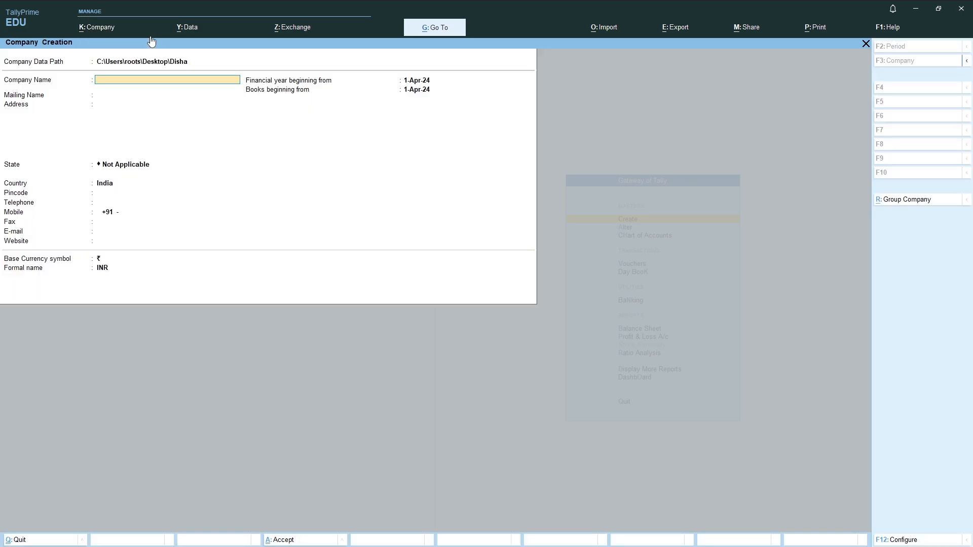
text(Zyk Gruopd)
text(f Companies)
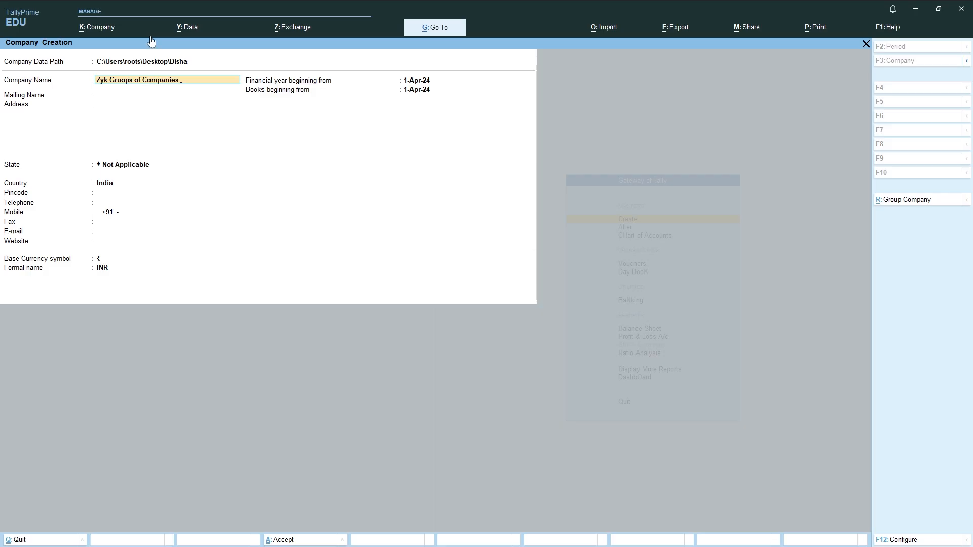
key(Return)
key(Return)
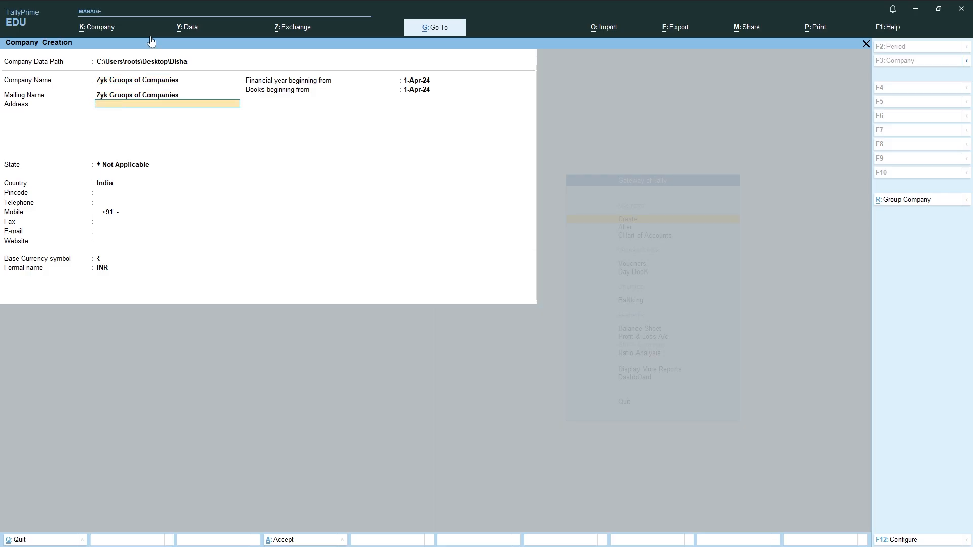
Step: Enter Maharashtra as the new company's address and choose Maharashtra as its state
text(Maharashtra)
key(Return)
key(Return)
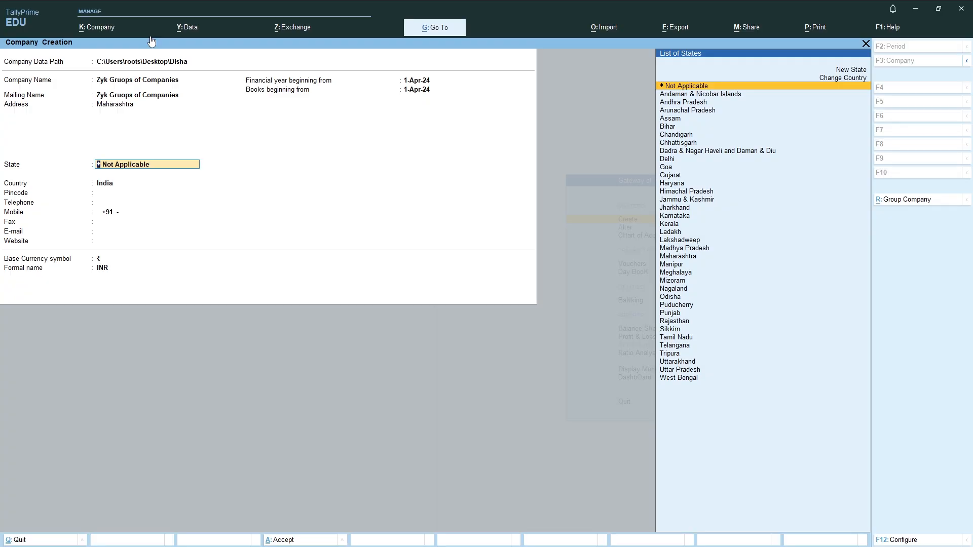
text(Mah)
key(Return)
Step: Keep India as the country and leave the new company's pincode, phone, fax, e-mail and website blank
key(Return)
key(Return)
key(Return)
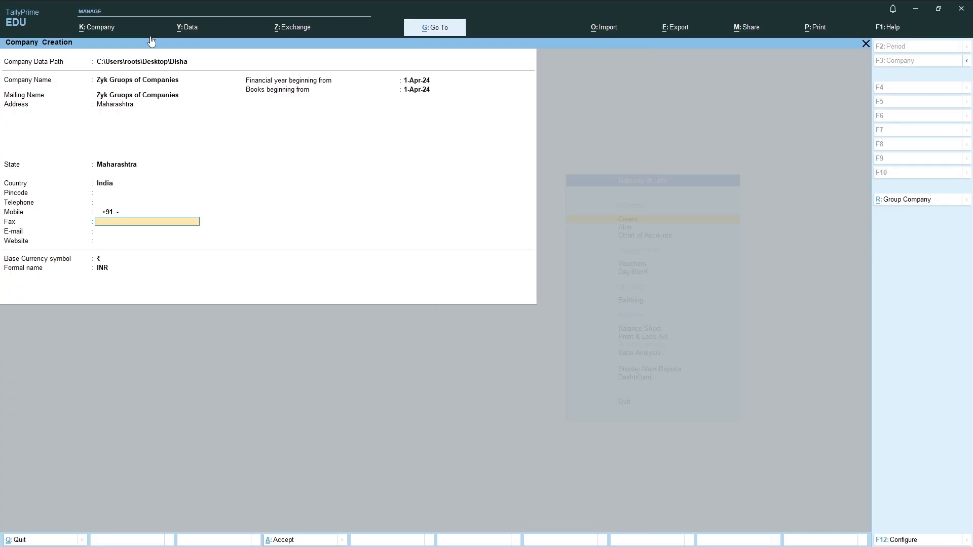
key(Return)
key(Return)
key(Return)
Step: Keep the 1-Apr-24 financial year and books dates with INR currency, and accept the creation of Zyk Gruops of Companies
key(Return)
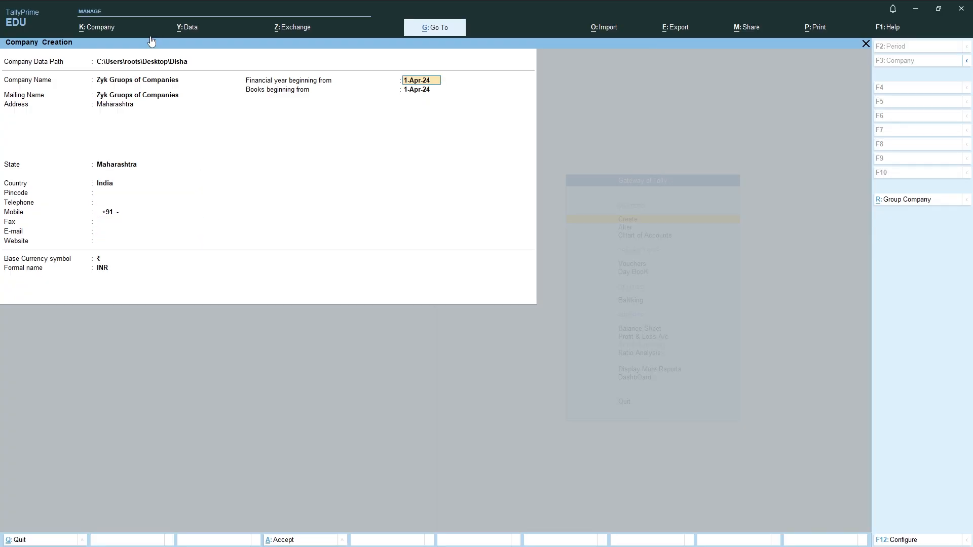
key(Return)
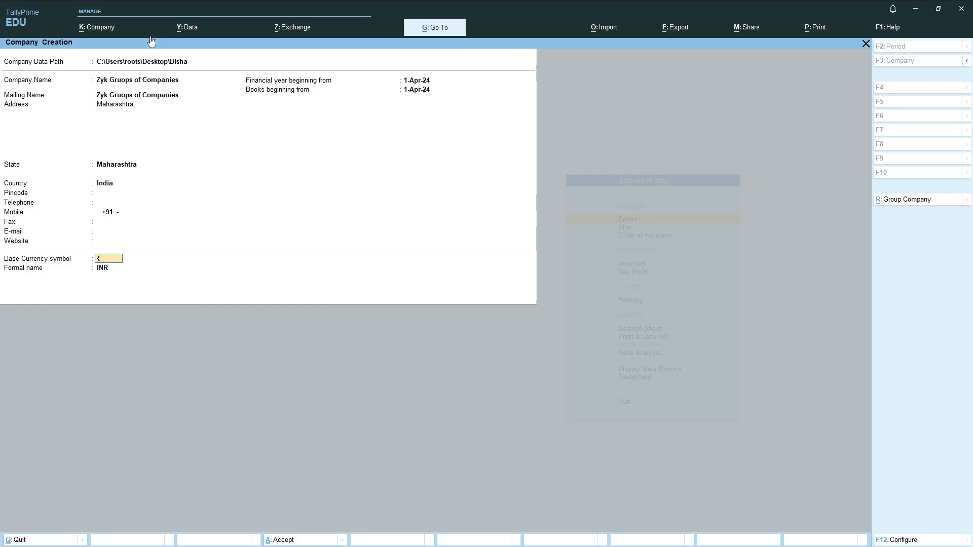
key(Return)
key(Return)
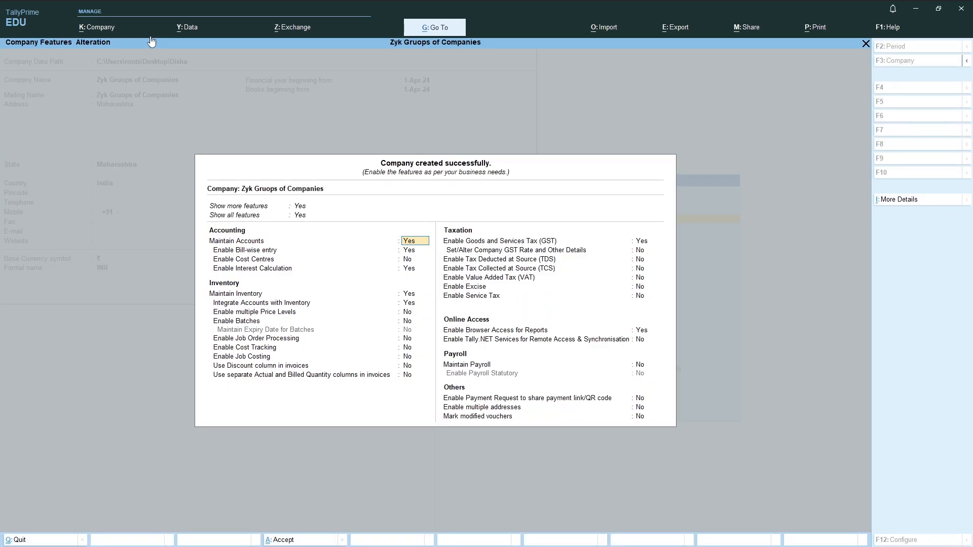
Step: Keep the accounting and inventory features of Zyk Gruops of Companies at their preset values
key(Return)
key(Return)
key(Return)
key(Return)
key(Return)
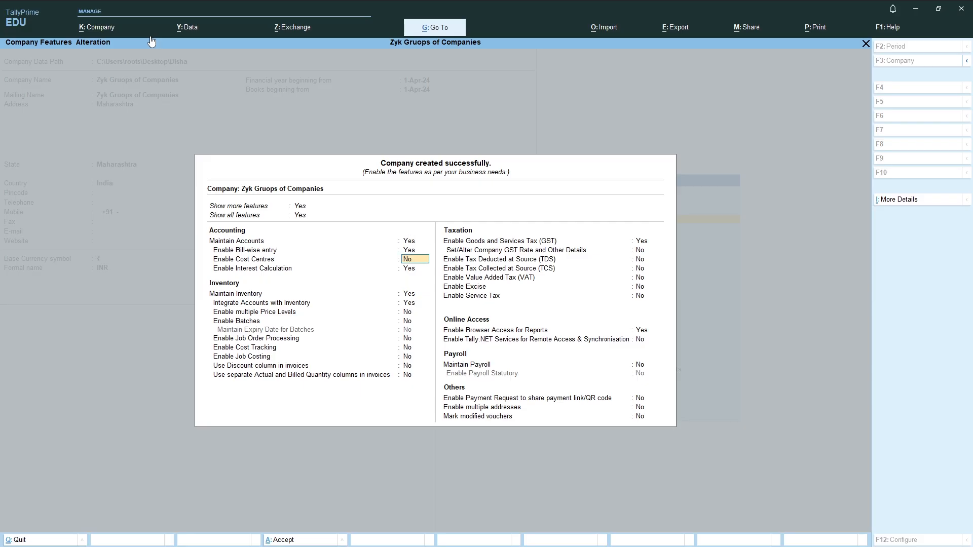
key(Return)
key(Return)
key(Return)
key(Return)
key(Return)
key(Return)
key(Return)
key(Return)
Step: Disable GST for Zyk Gruops of Companies, keep the other remaining options, and accept the features
key(n)
key(Return)
key(Return)
key(Return)
key(Return)
key(Return)
key(Return)
key(Return)
key(Return)
key(Return)
key(Return)
key(Return)
key(Return)
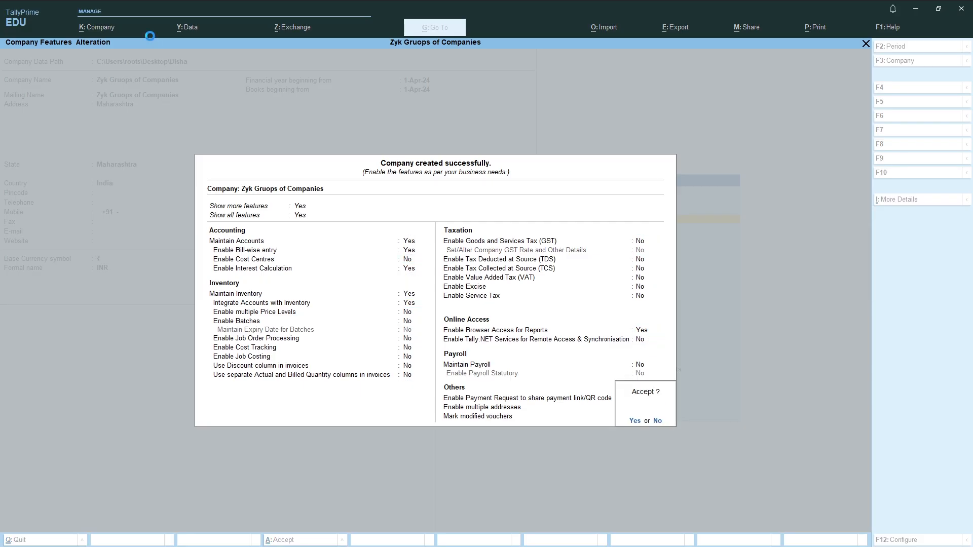
key(Return)
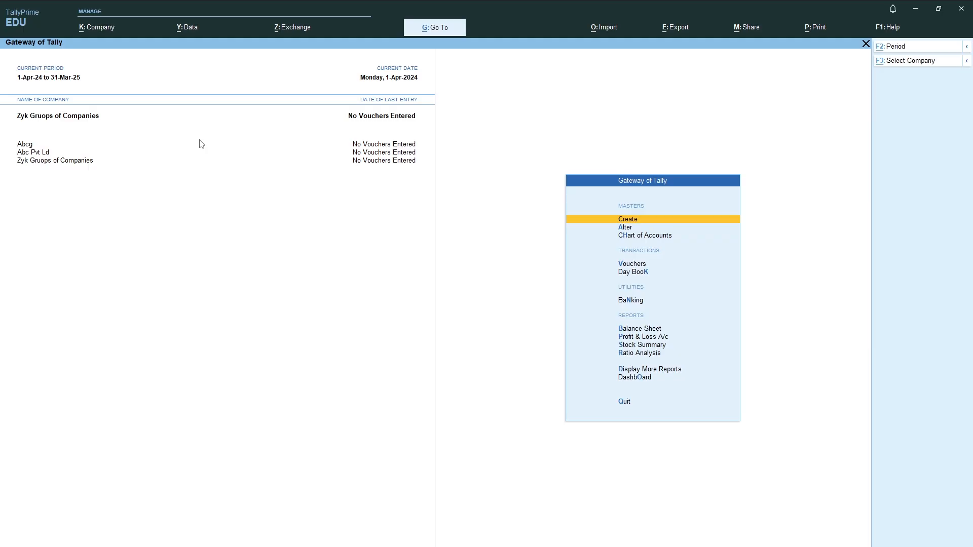
Step: Open Zyk Gruops of Companies for alteration, keeping its company and mailing names
key(alt+k)
key(Down)
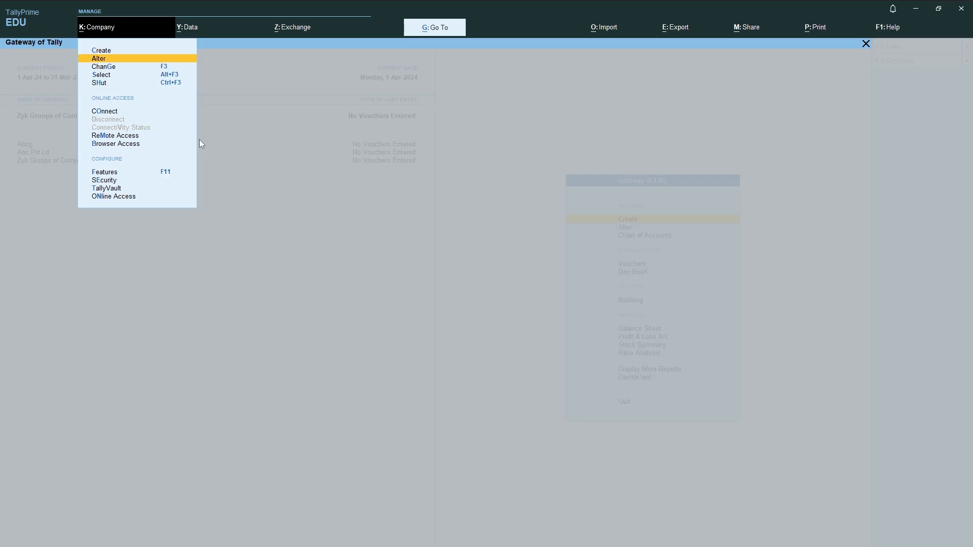
key(Return)
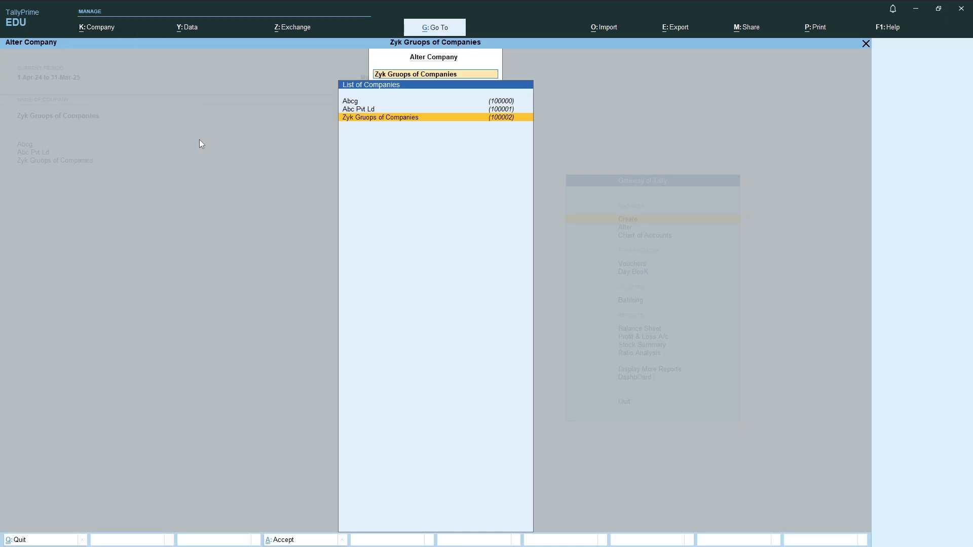
key(Up)
key(Up)
key(Down)
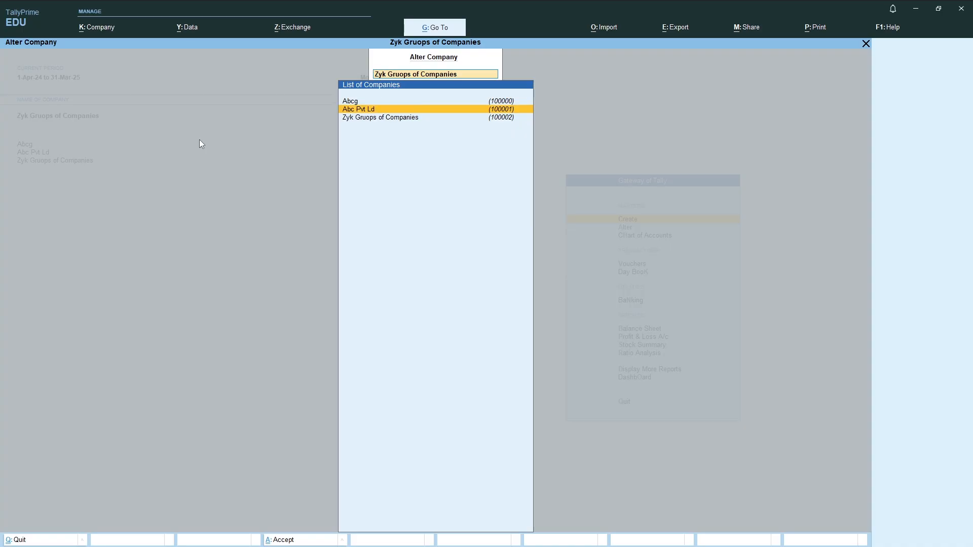
key(Down)
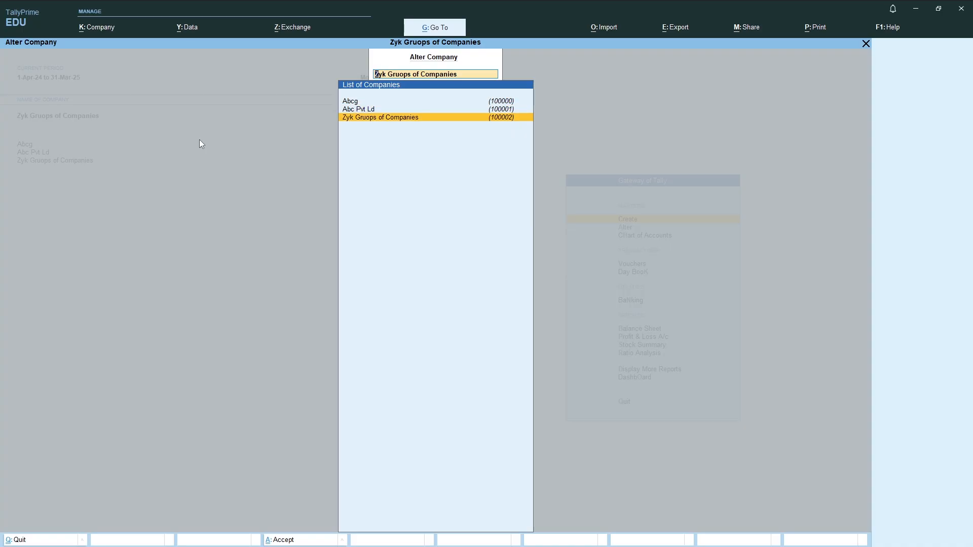
key(Return)
key(Return)
key(Return)
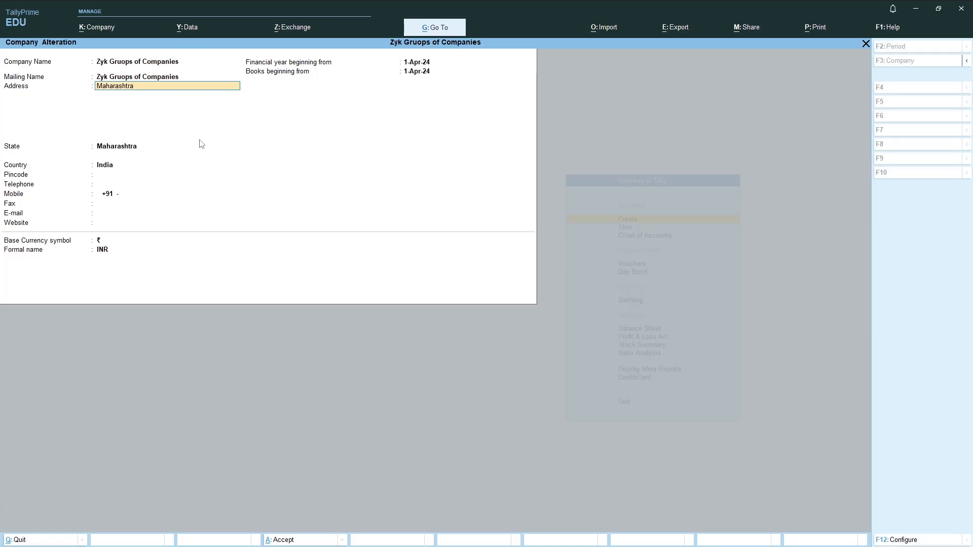
Step: Change both the address and the state of Zyk Gruops of Companies to Karnataka
text(Karnataka)
key(Return)
key(Return)
text(K)
key(Return)
Step: Keep the company's remaining details and save the alteration of Zyk Gruops of Companies
key(Return)
key(Return)
key(Return)
key(Return)
key(Return)
key(Return)
key(Return)
key(Return)
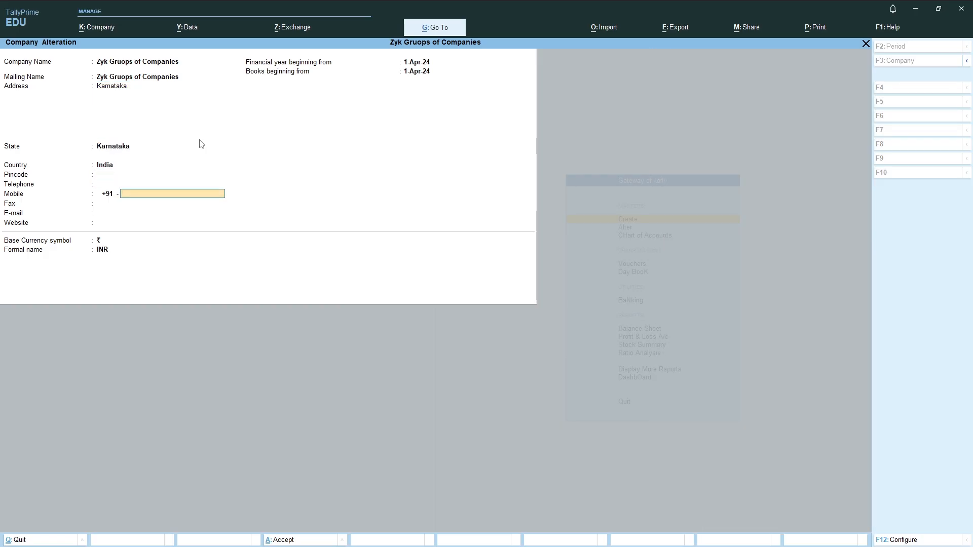
key(ctrl+a)
key(Escape)
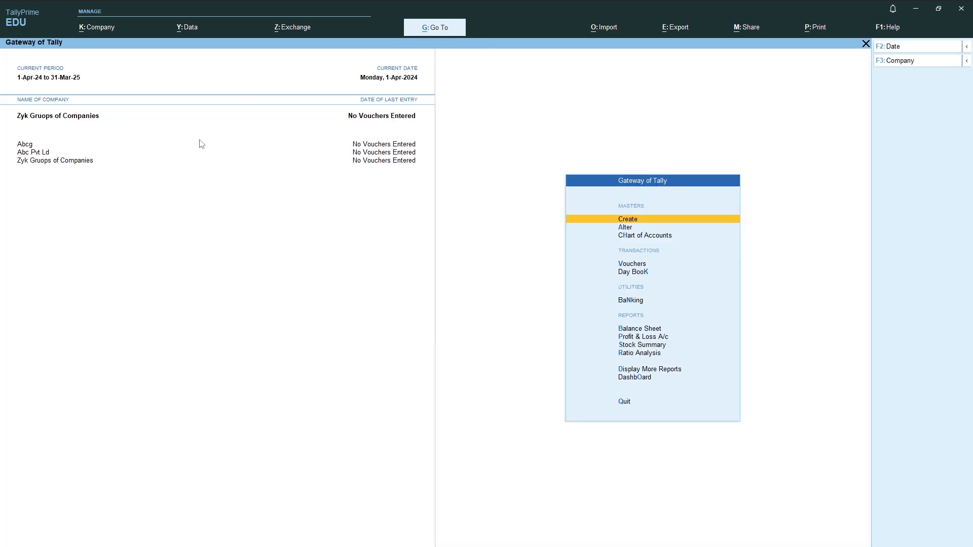
Step: Shut the company Abcg
click(86, 27)
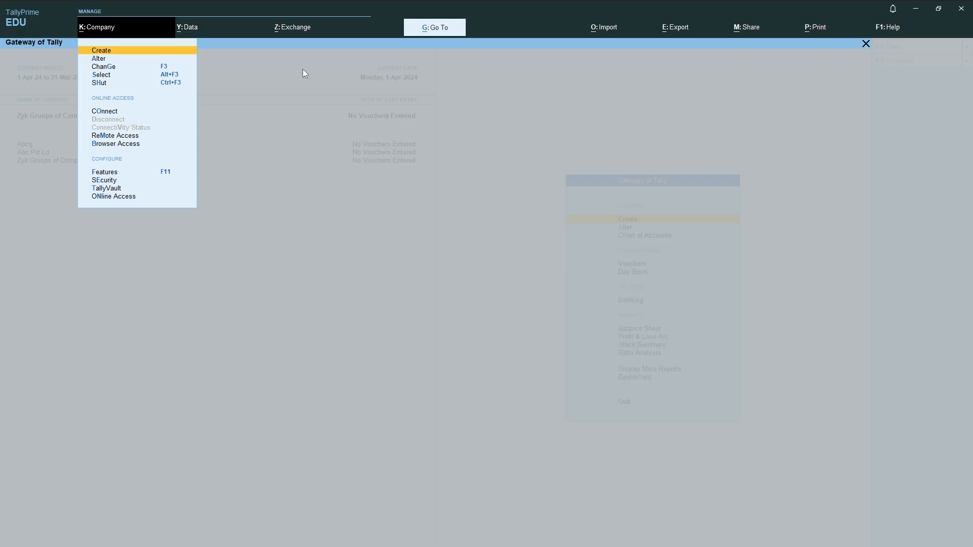
key(Down)
key(Down)
key(Down)
key(Down)
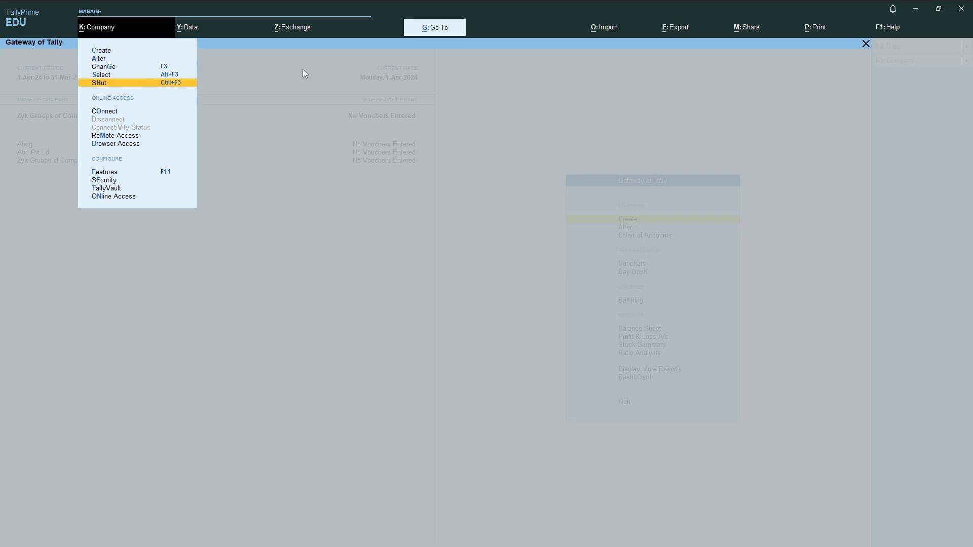
key(Return)
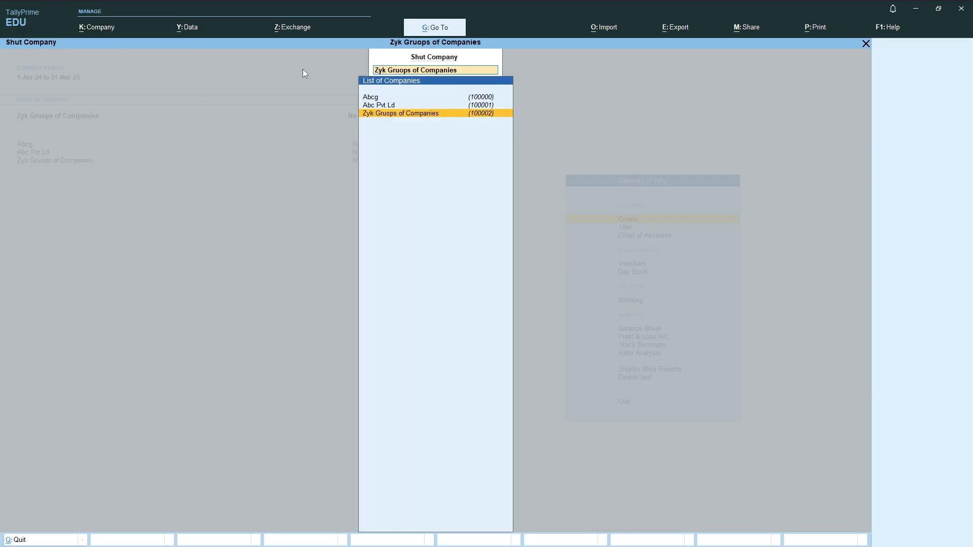
text(z)
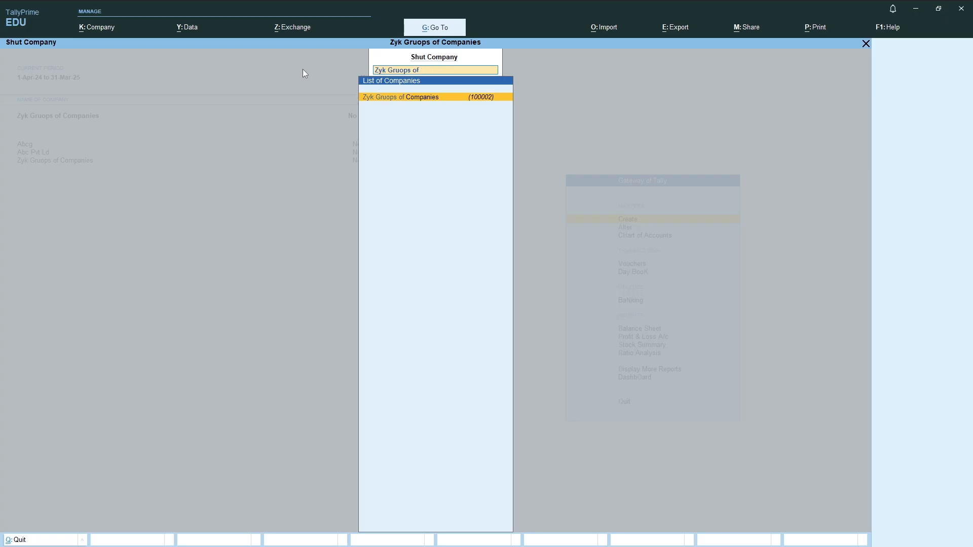
key(Return)
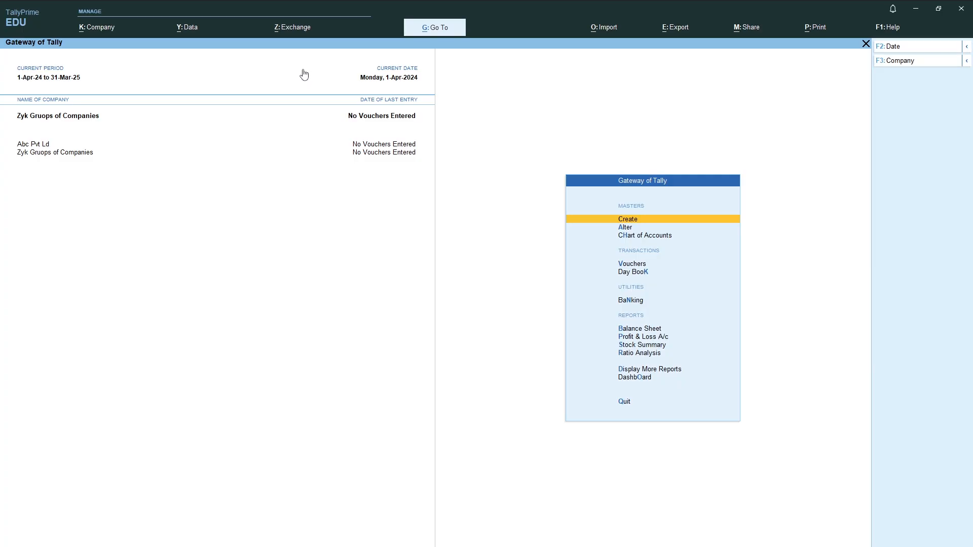
Step: Shut the company Abc Pvt Ld
key(alt+k)
key(Down)
key(Down)
key(Down)
key(Down)
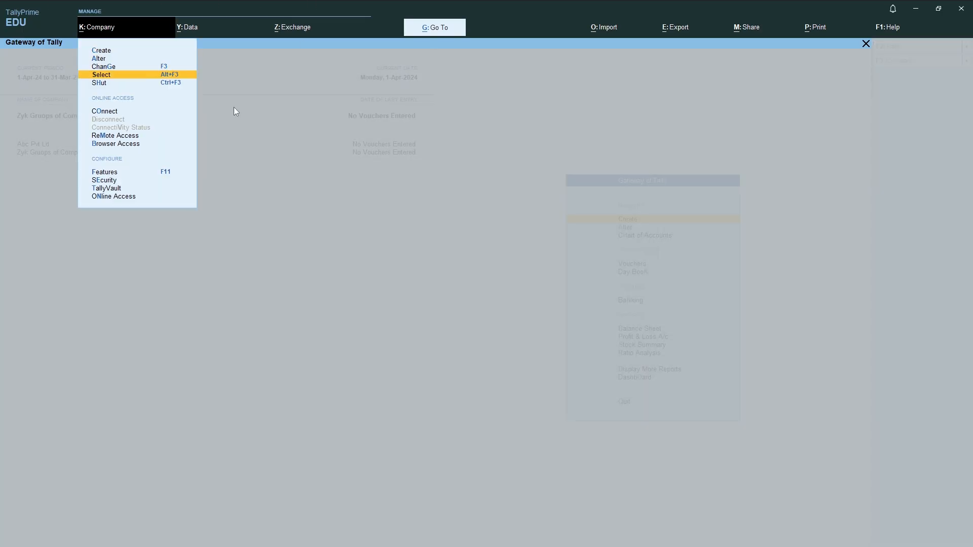
key(Return)
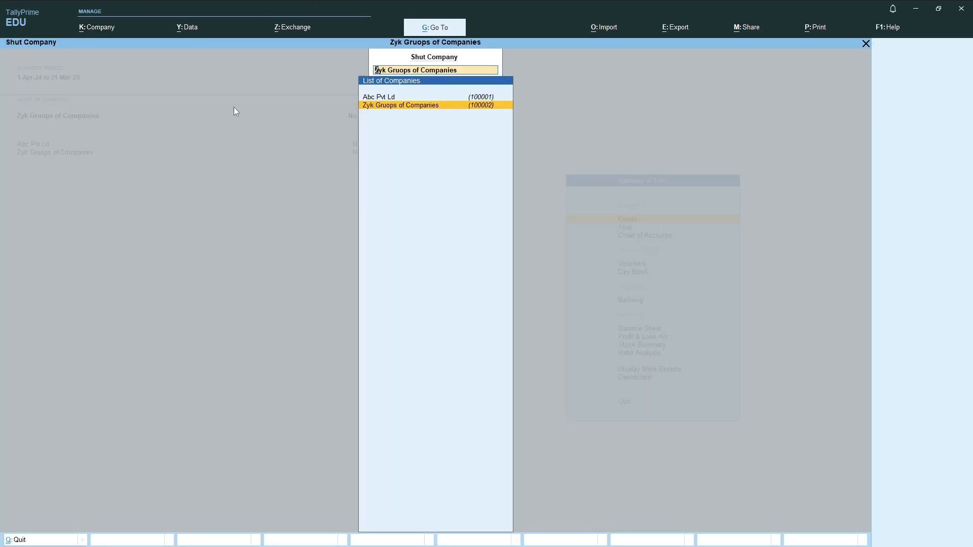
key(Up)
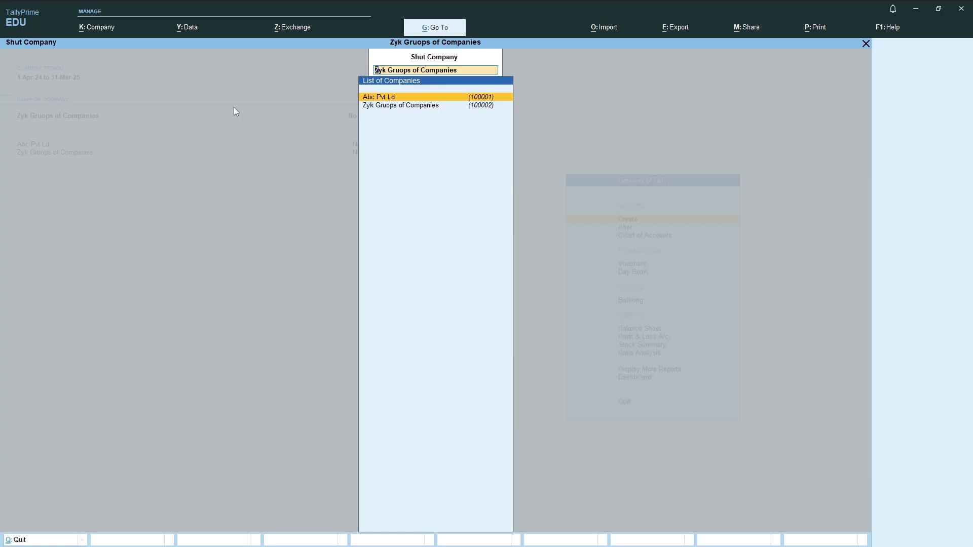
key(Return)
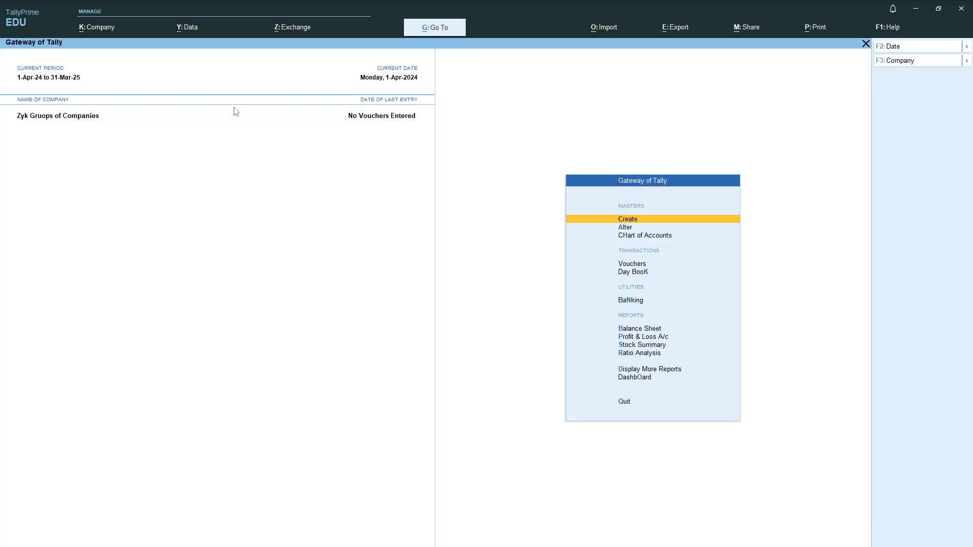
Step: Shut the last open company, Zyk Gruops of Companies
click(86, 27)
key(Down)
key(Down)
key(Down)
key(Down)
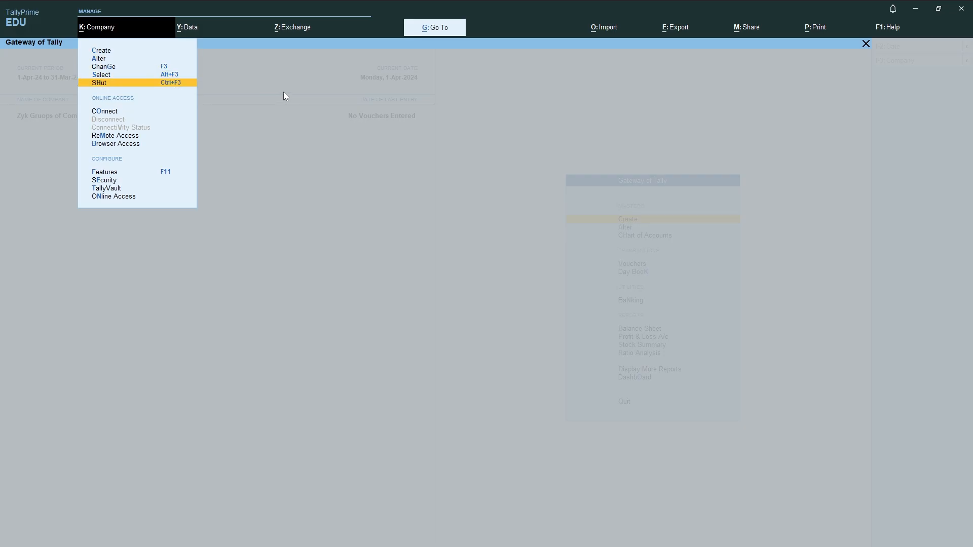
key(Return)
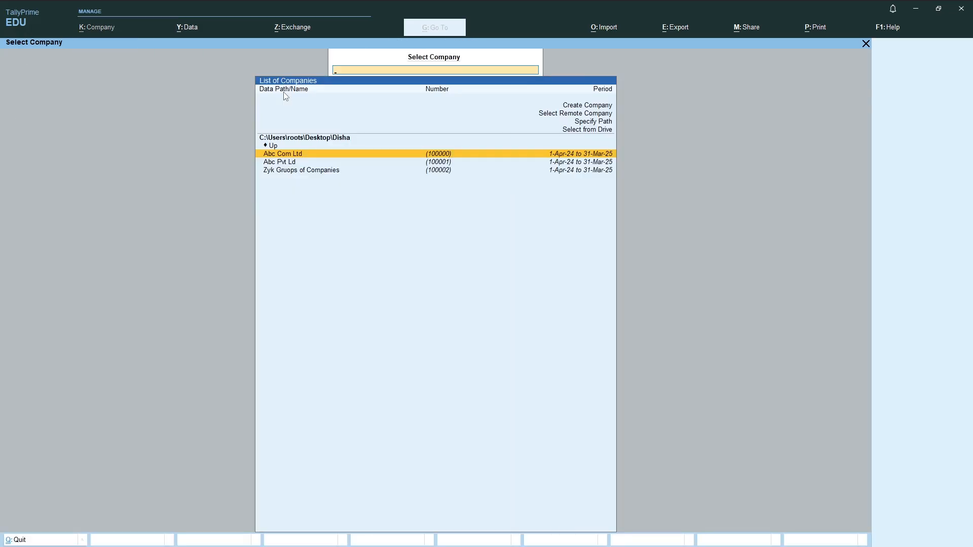
Step: Stay in the program and start creating a new company named Google with the same mailing name
key(Escape)
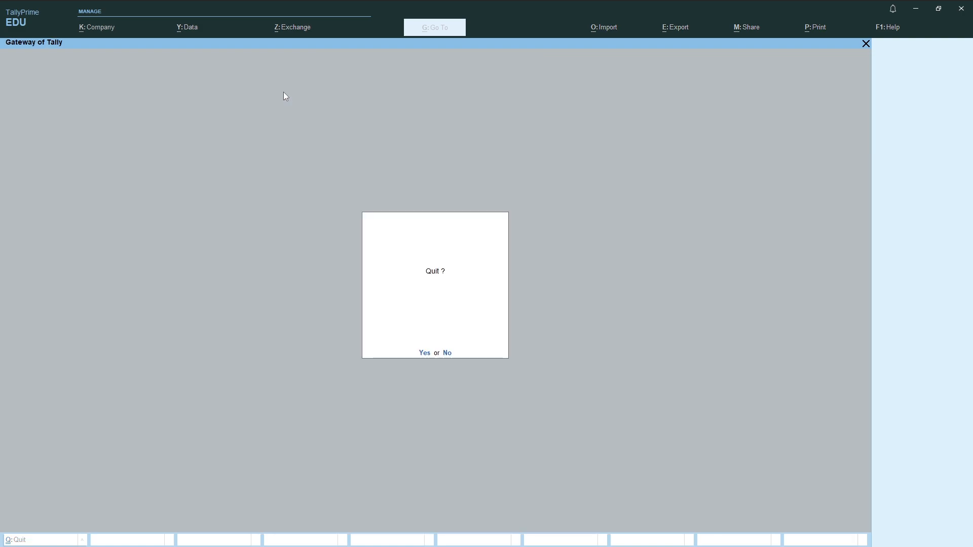
key(Escape)
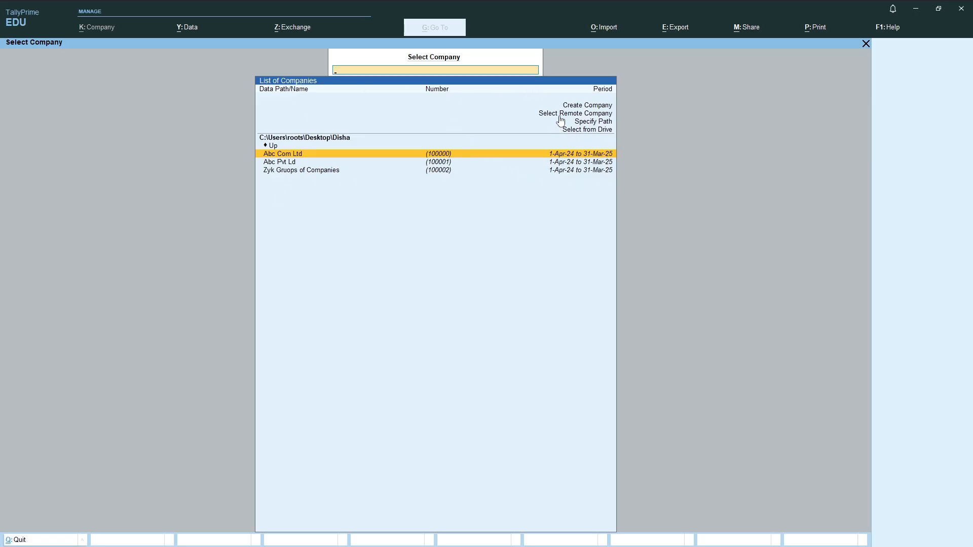
key(Up)
key(Up)
key(Up)
key(Up)
key(Up)
click(590, 105)
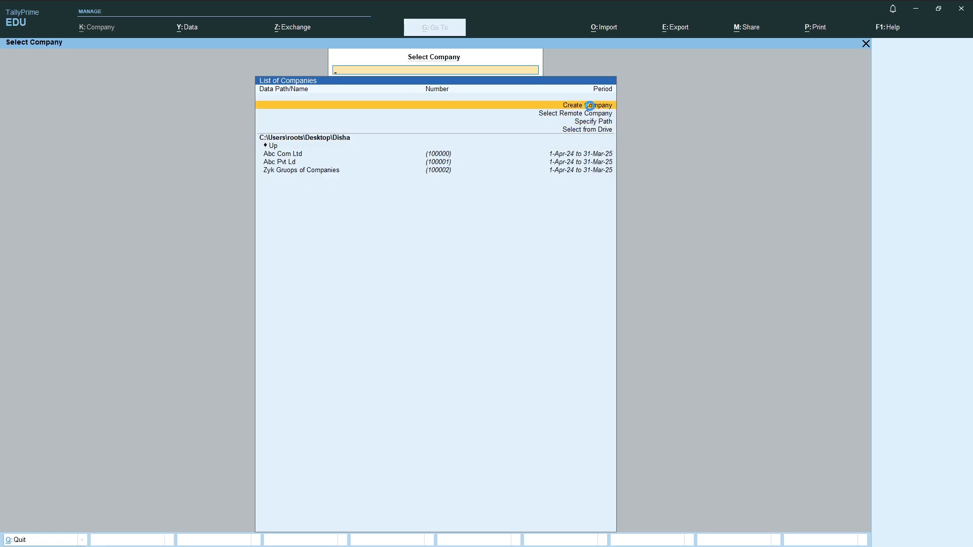
click(590, 105)
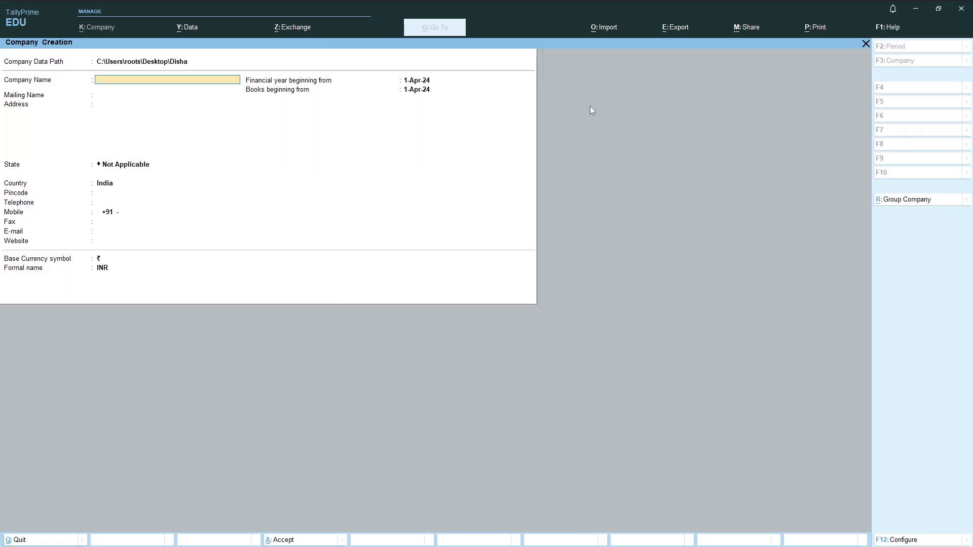
text(Go)
key(Return)
key(Return)
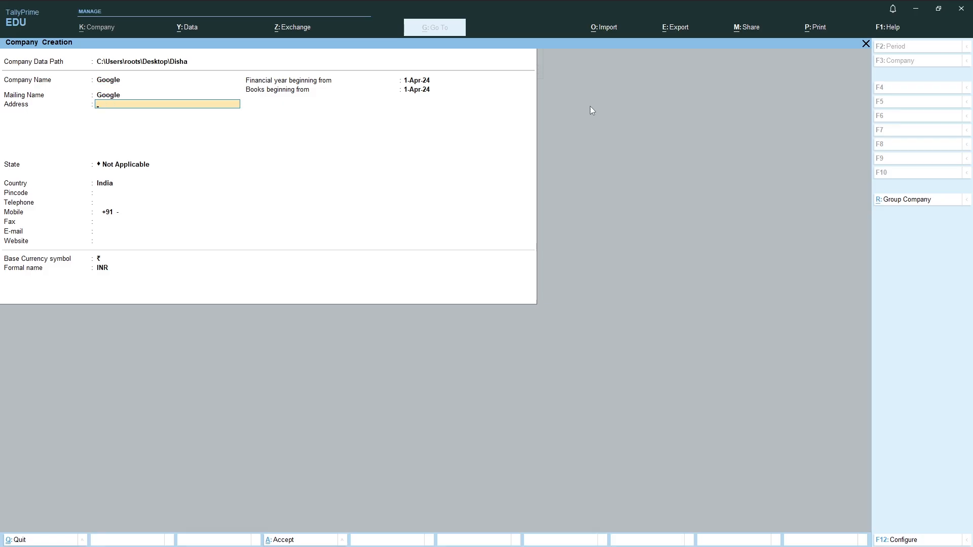
Step: Enter Bangalore as Google's address and Karnataka as its state, keeping India as the country and the pincode blank
text(Bangalore)
key(Return)
key(Return)
text(kar)
key(Return)
key(Return)
key(Return)
key(Return)
key(Return)
key(Return)
key(Return)
key(Return)
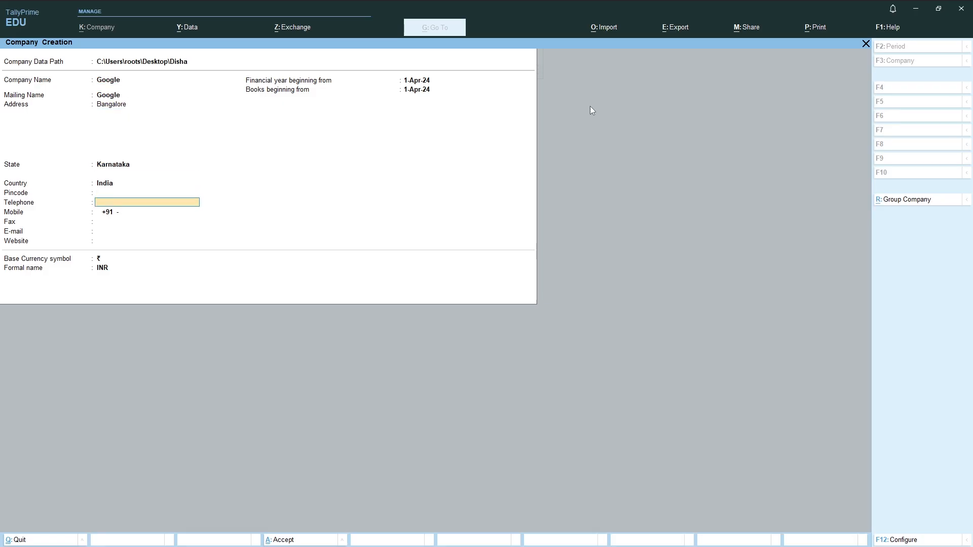
Step: Keep the remaining details to create the company Google and accept its default features
key(Return)
key(Return)
key(Return)
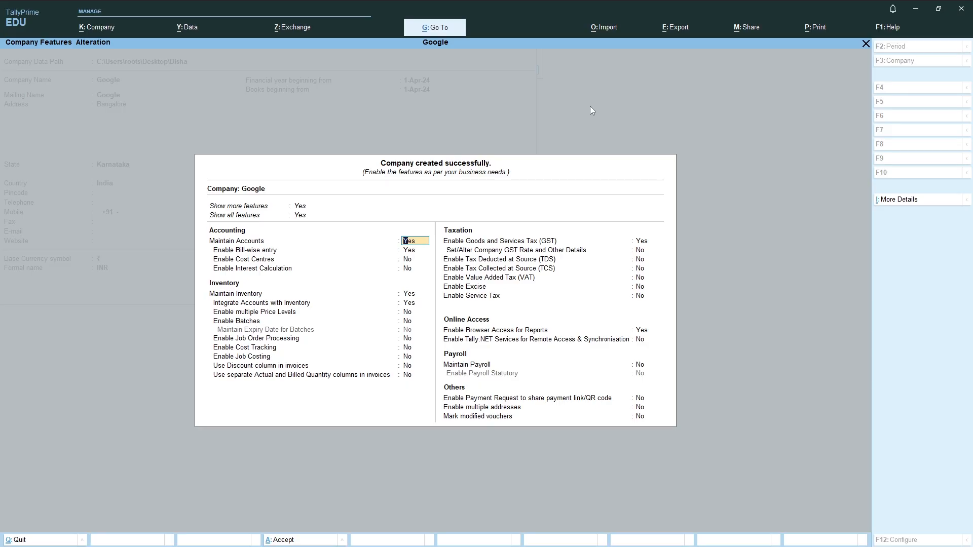
key(ctrl)
key(ctrl+a)
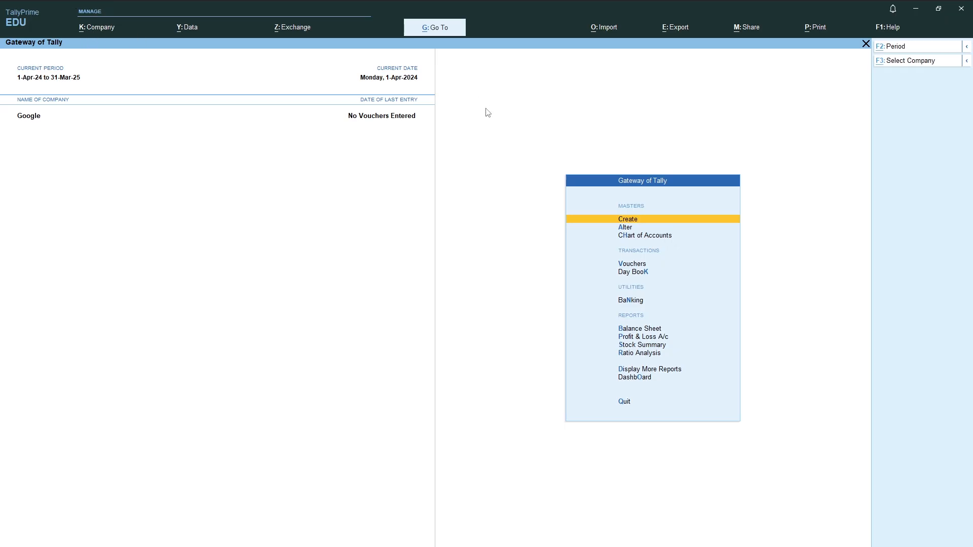
Step: Select and load the existing company Zyk Gruops of Companies alongside Google
key(alt+k)
key(Down)
key(Down)
key(Down)
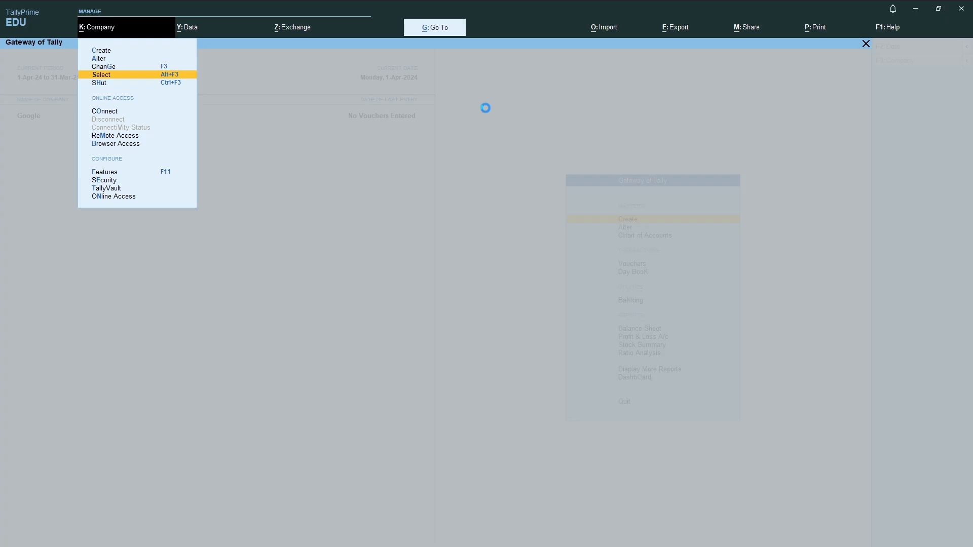
key(Return)
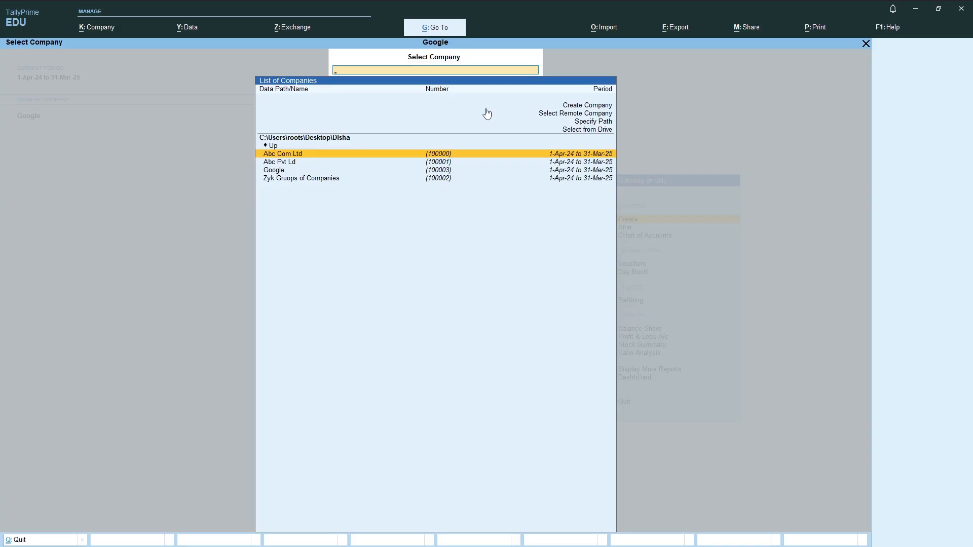
key(Down)
key(Down)
key(Down)
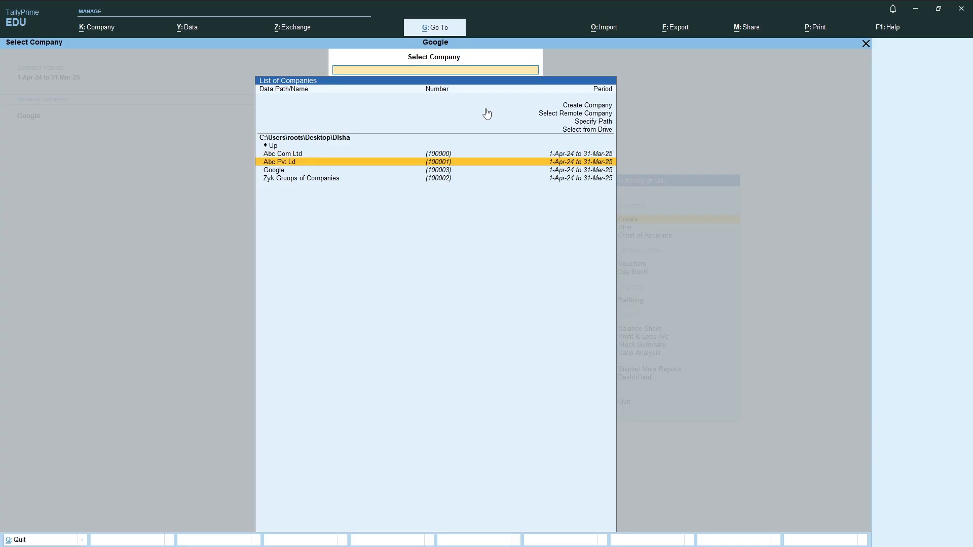
key(Return)
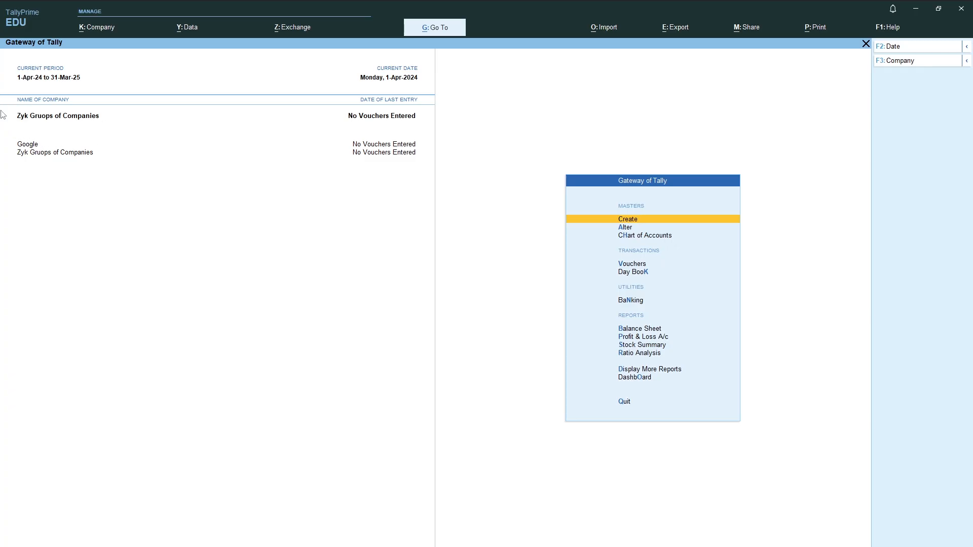
key(Down)
key(Down)
key(Up)
key(Up)
Step: Select and load the company Abc Pvt Ld in addition to the companies already open
click(102, 28)
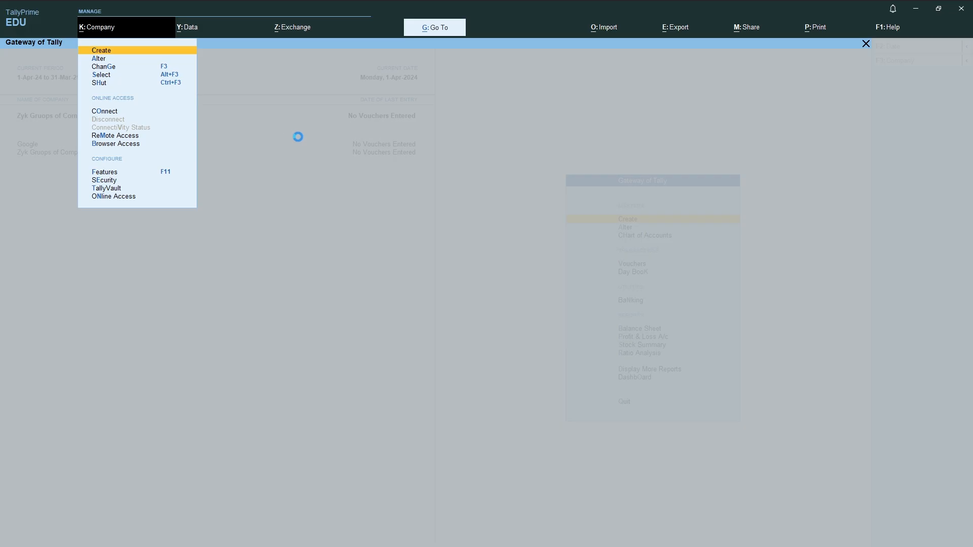
key(s)
key(Down)
key(Return)
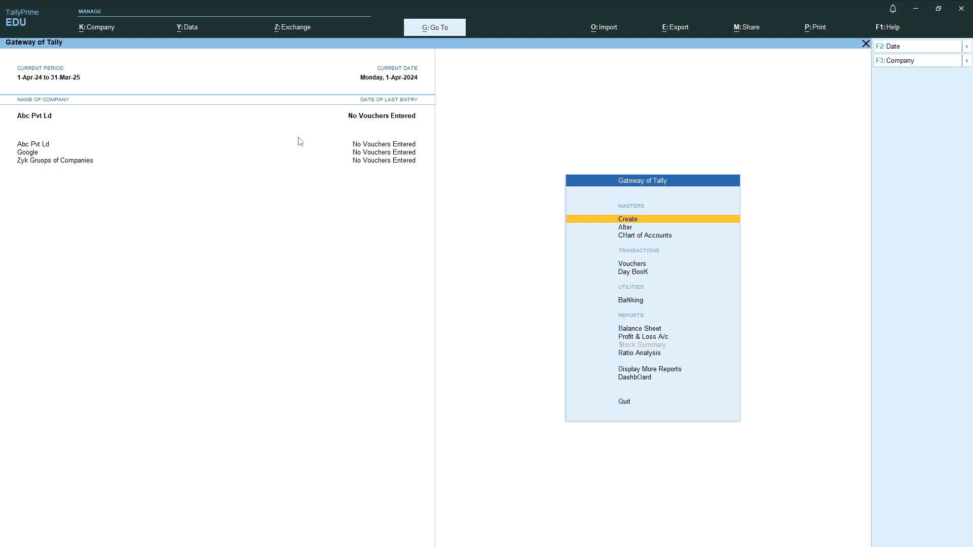
Step: Change the active company to Zyk Gruops of Companies
click(115, 31)
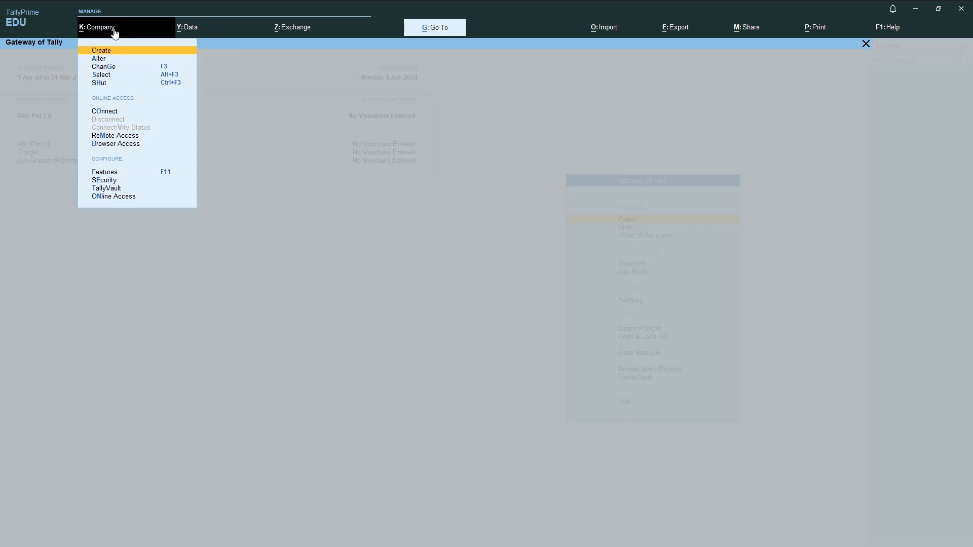
click(105, 68)
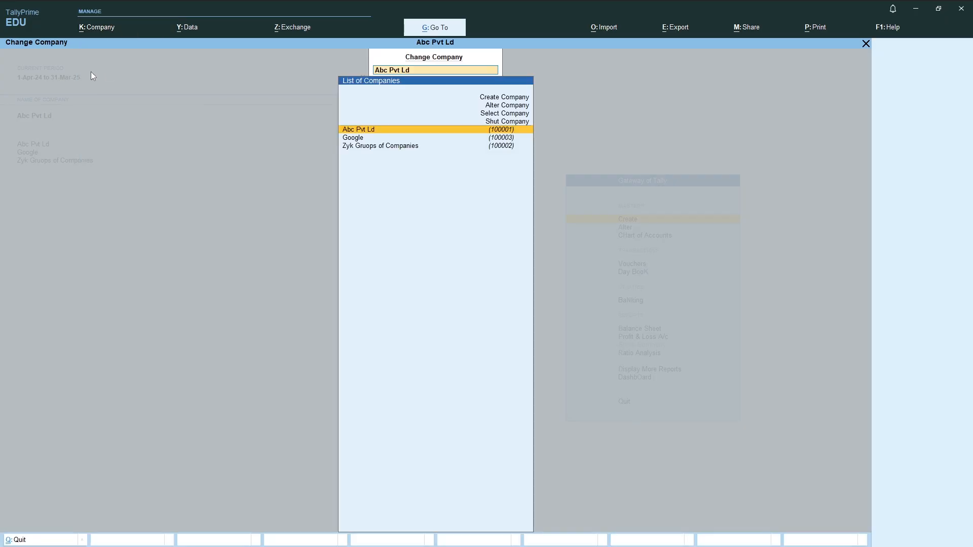
key(Down)
key(Down)
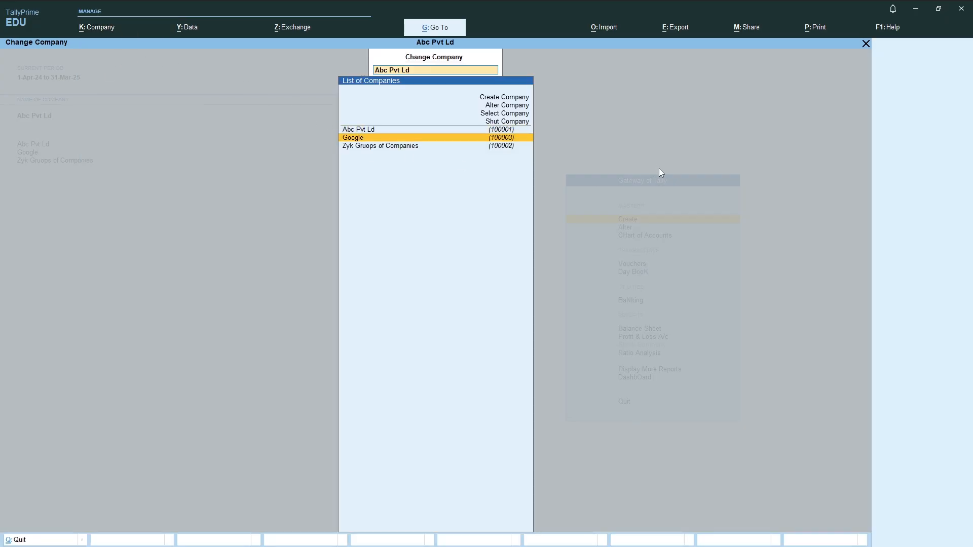
key(Return)
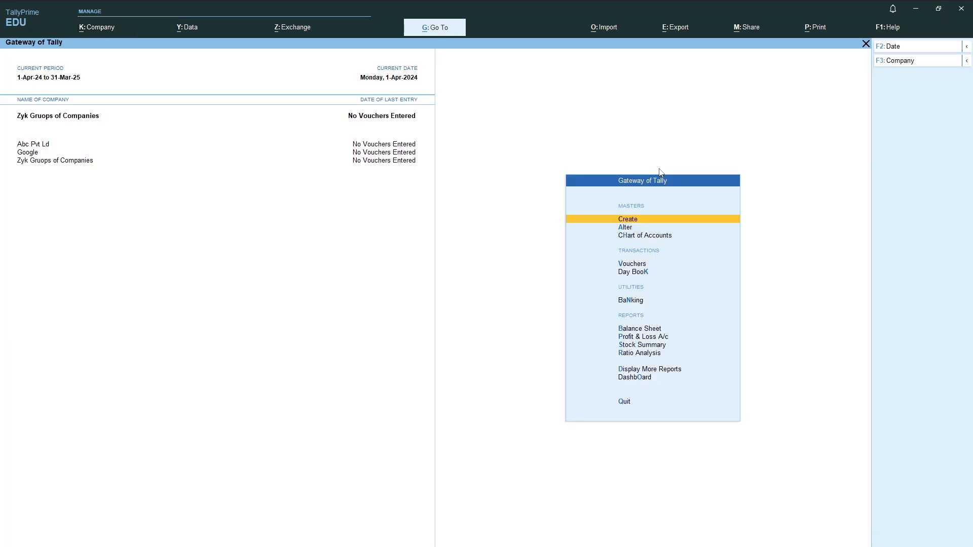
Step: Bring up the company management commands
click(110, 29)
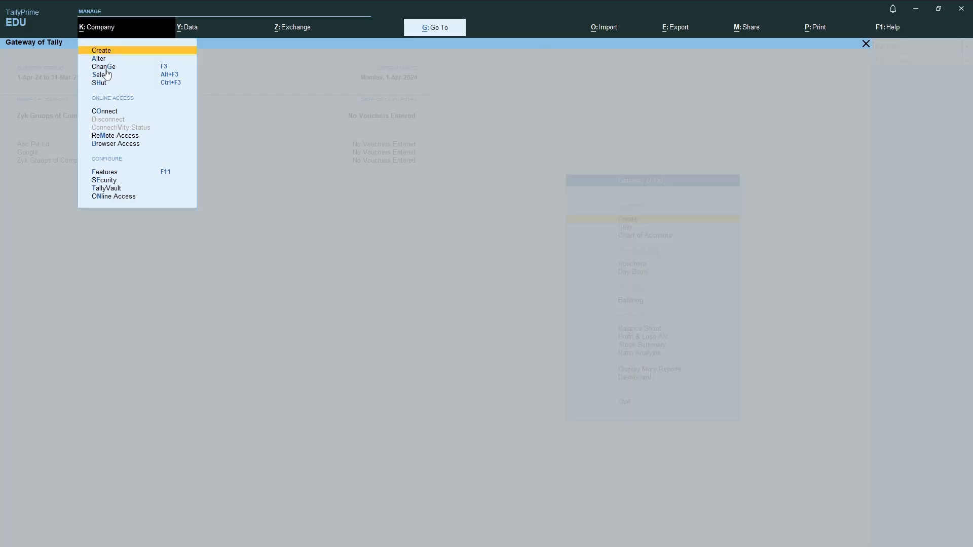